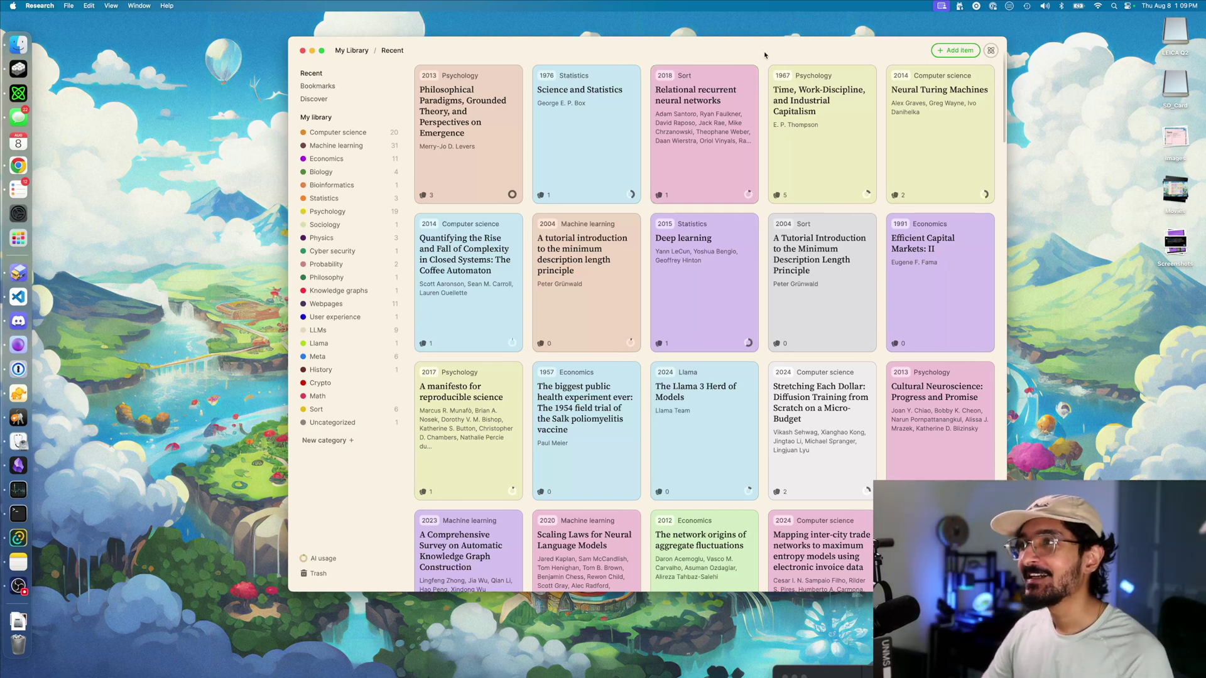
Import the Variational Lossy Autoencoder PDF from disk into the Sort category
left_click_drag(764, 56, 767, 52)
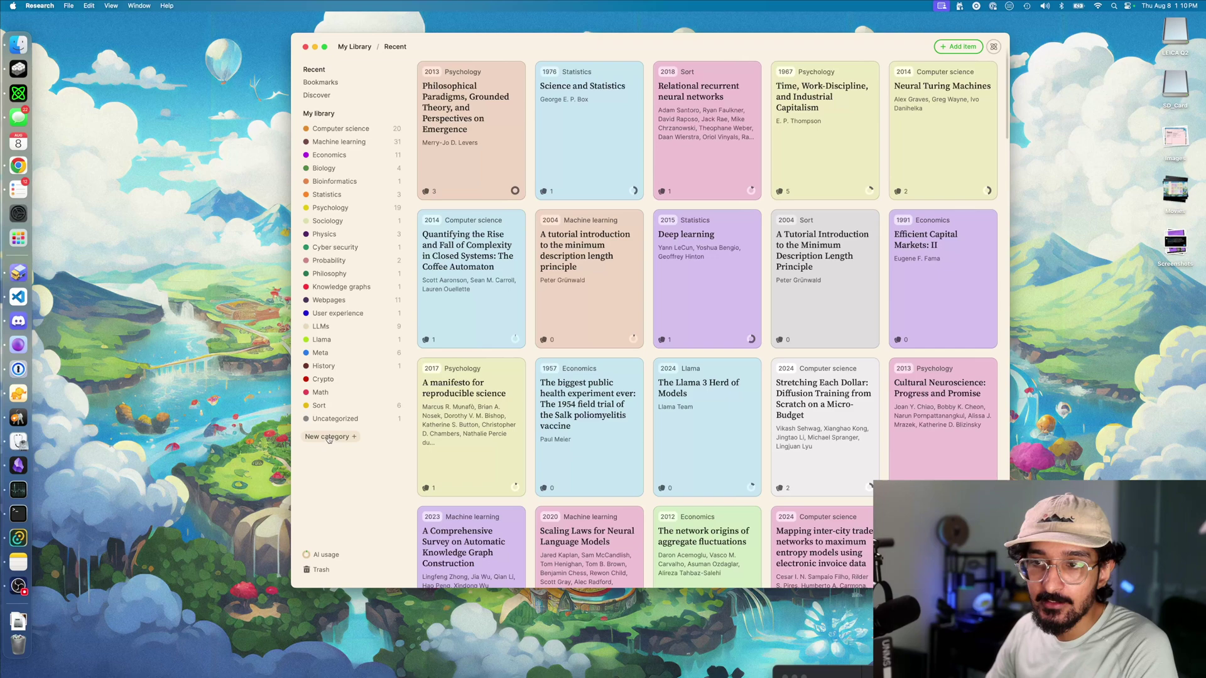
left_click(319, 405)
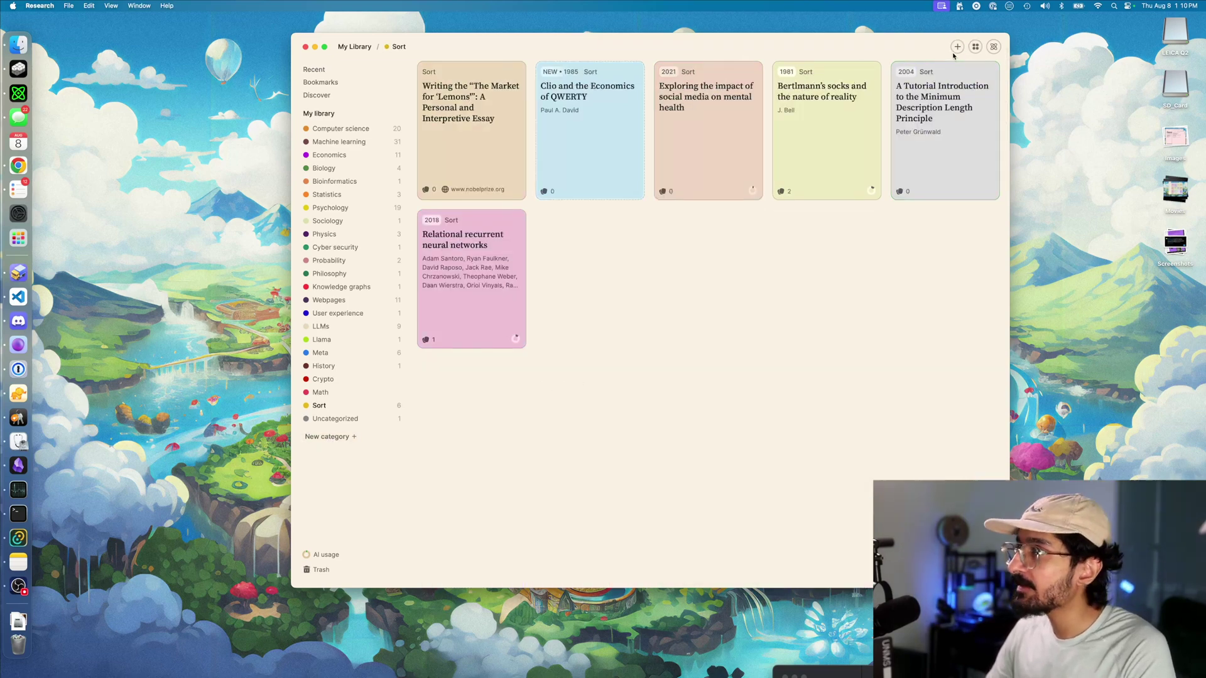
left_click(958, 46)
left_click(647, 359)
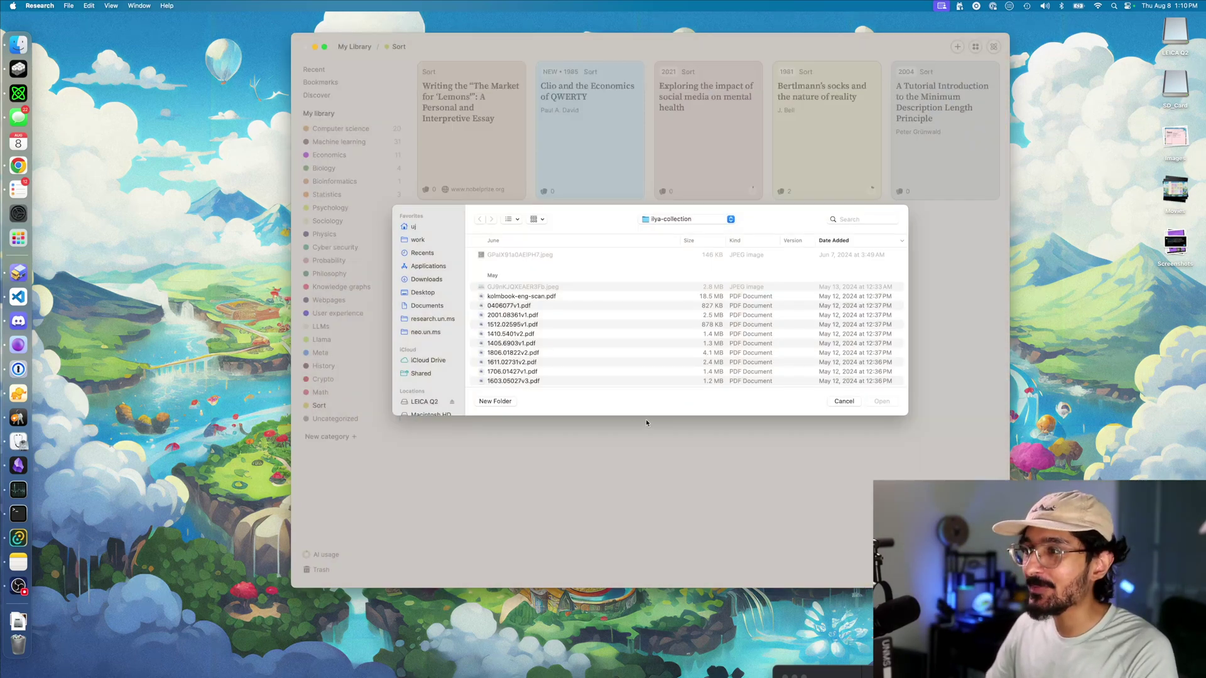
double_click(521, 361)
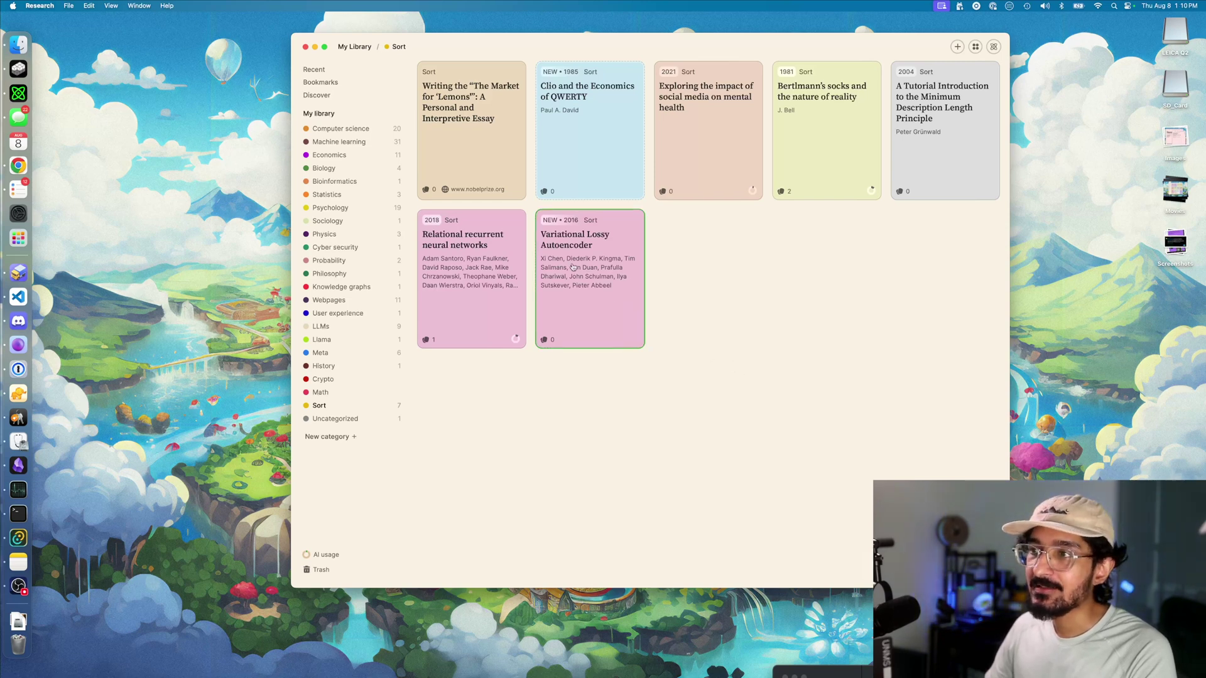
Open the new Variational Lossy Autoencoder paper in its reading window
right_click(605, 260)
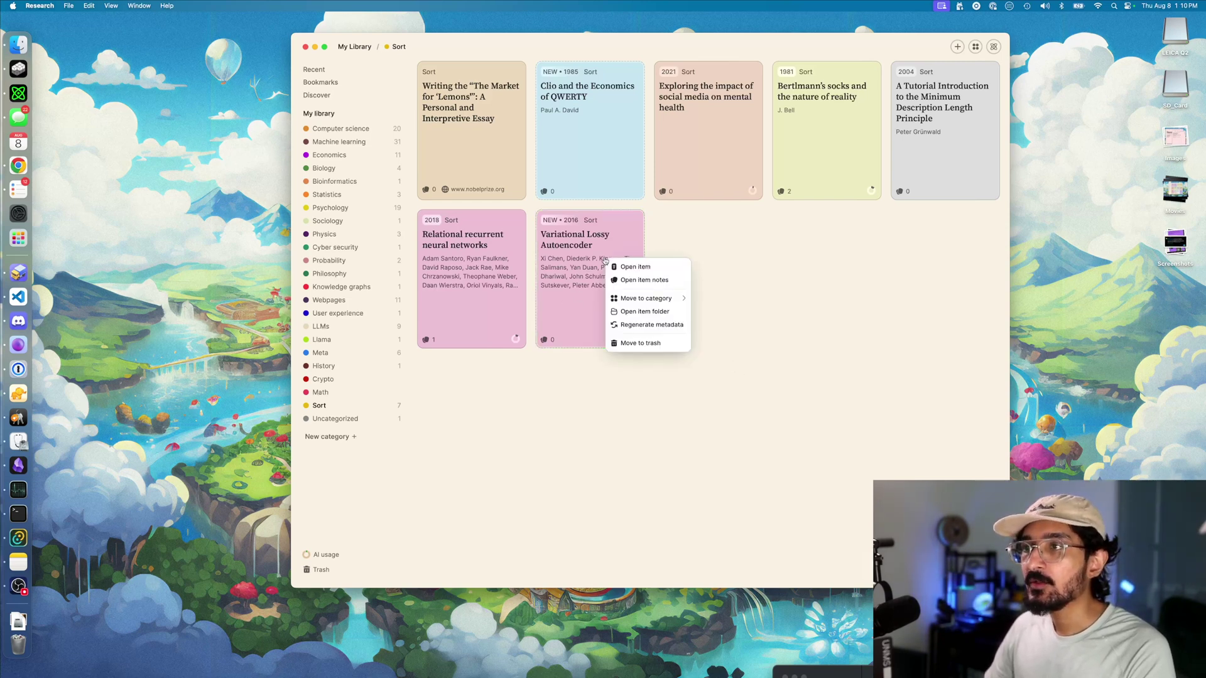
mouse_move(647, 299)
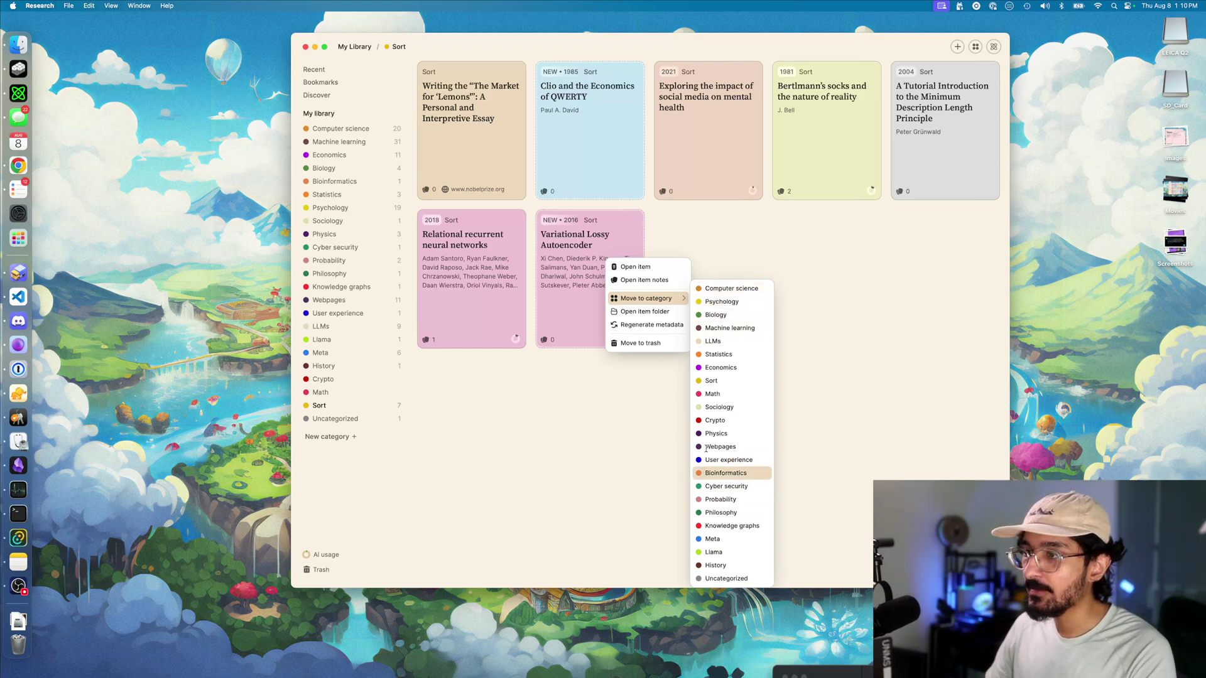
left_click(574, 287)
left_click(574, 287)
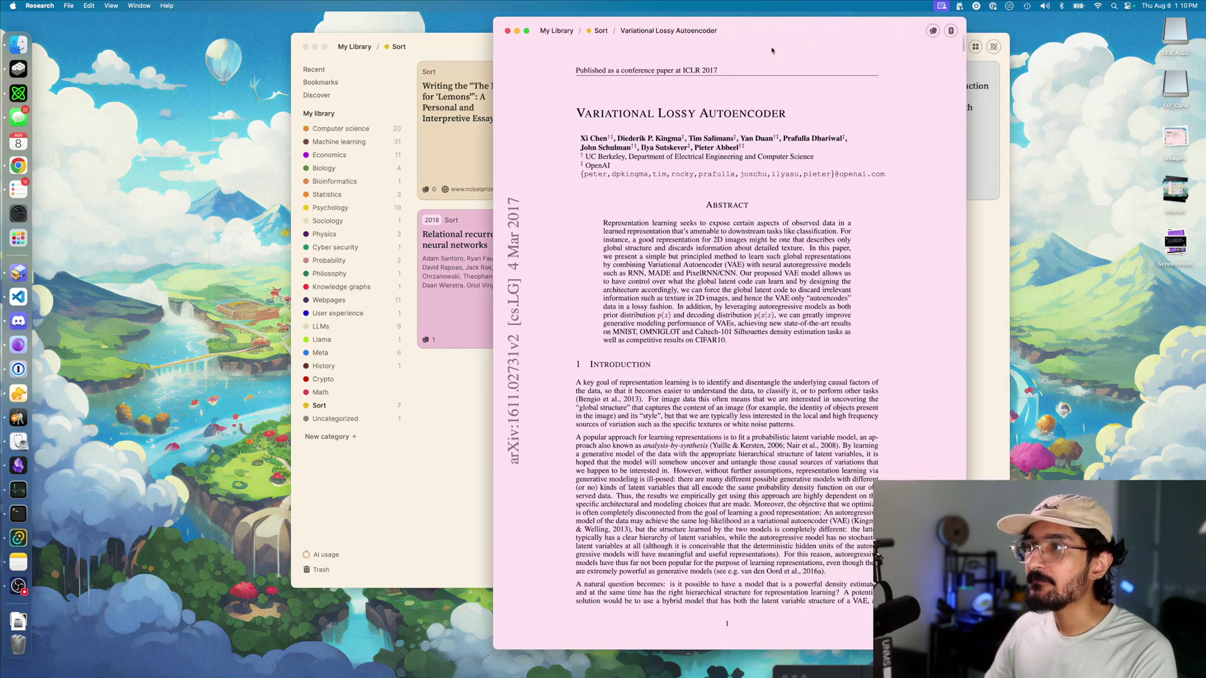
Set the paper's page colour to lavender in its details panel
left_click(951, 31)
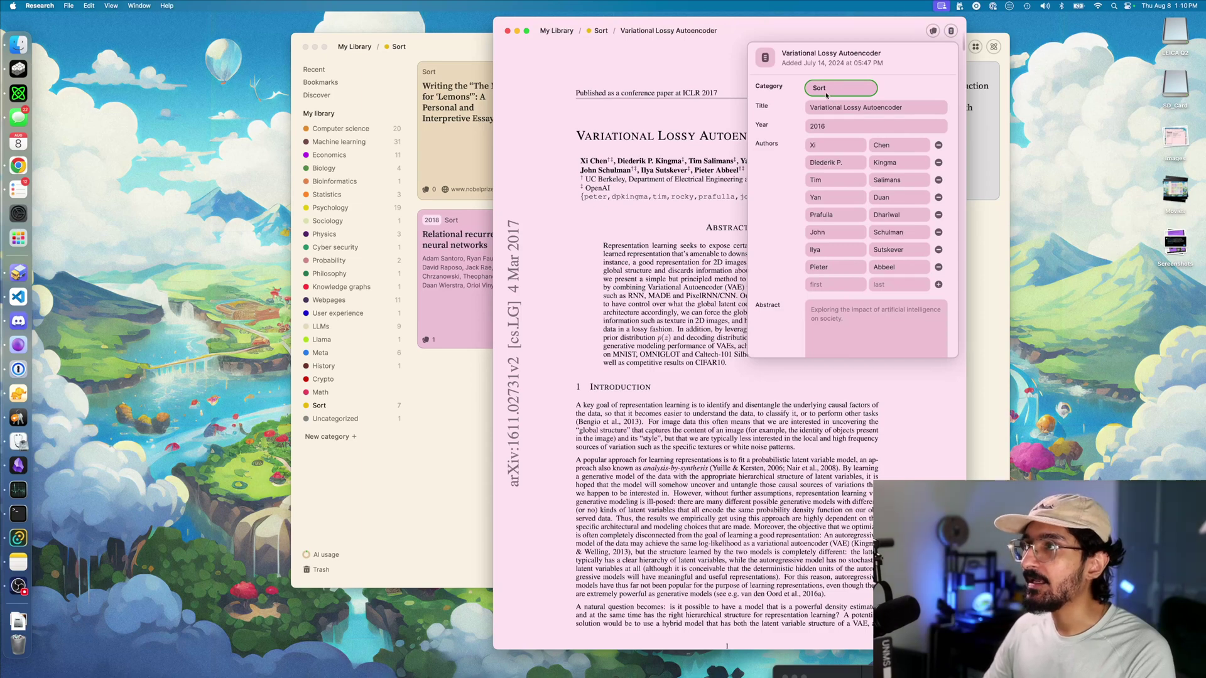
left_click(857, 107)
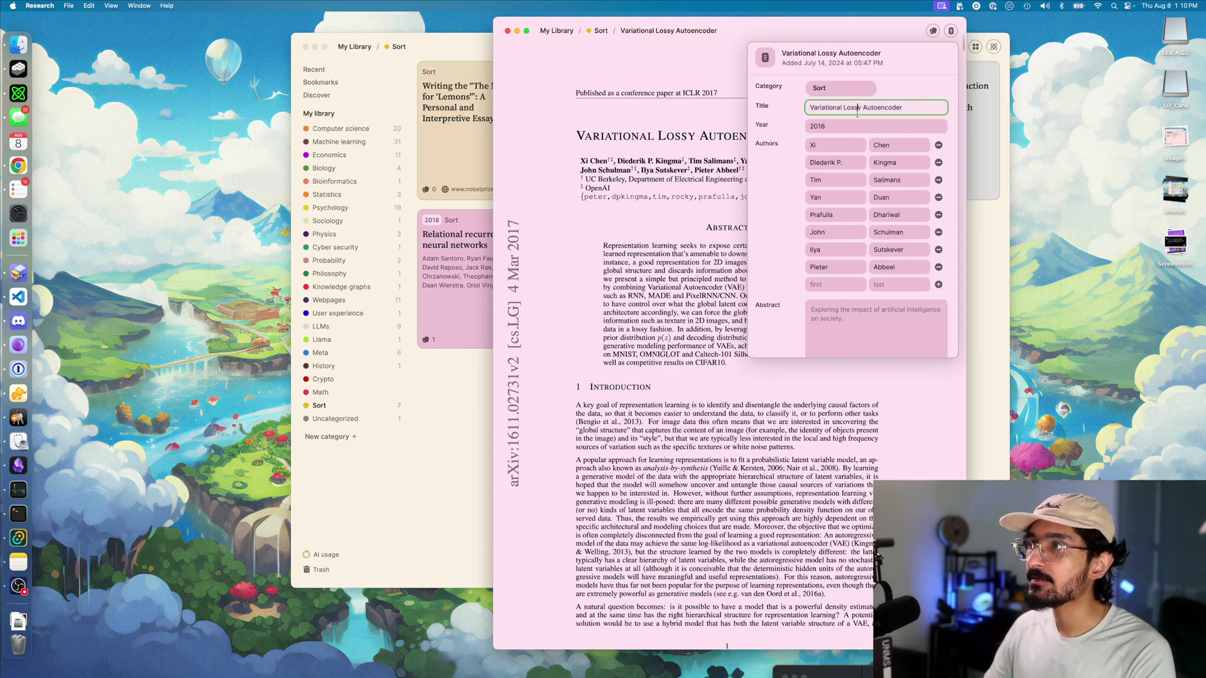
scroll(842, 252, "down", 2)
left_click(828, 281)
scroll(828, 281, "down", 3)
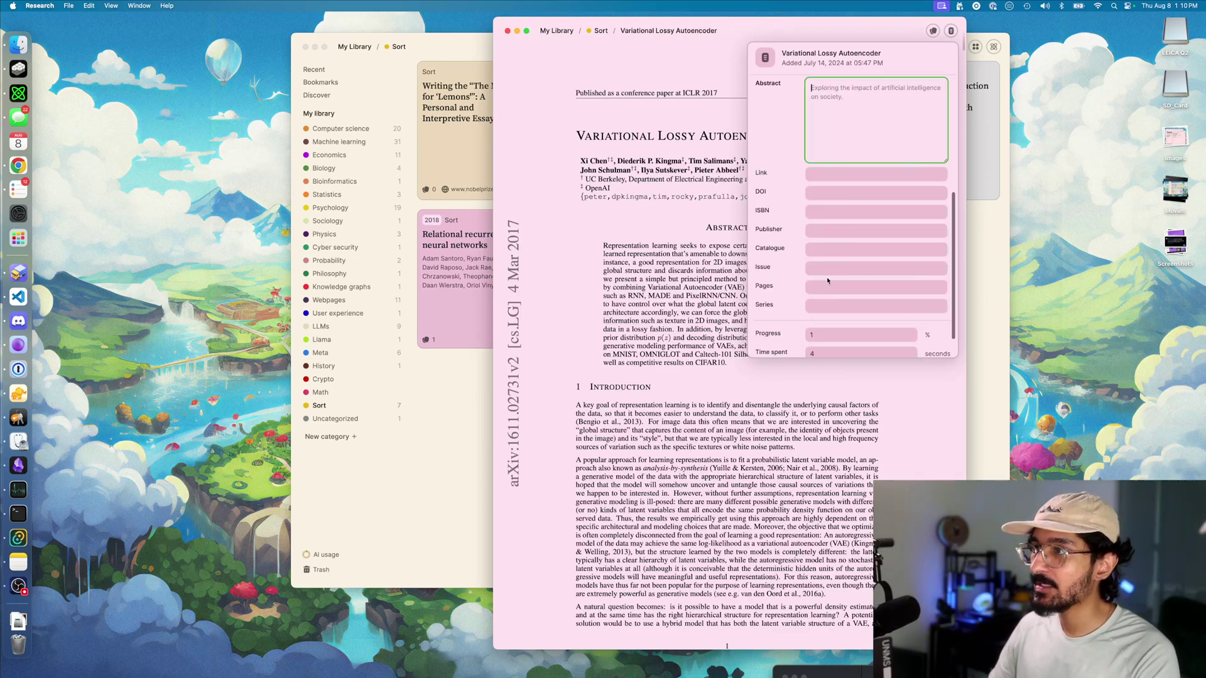
scroll(823, 301, "down", 1)
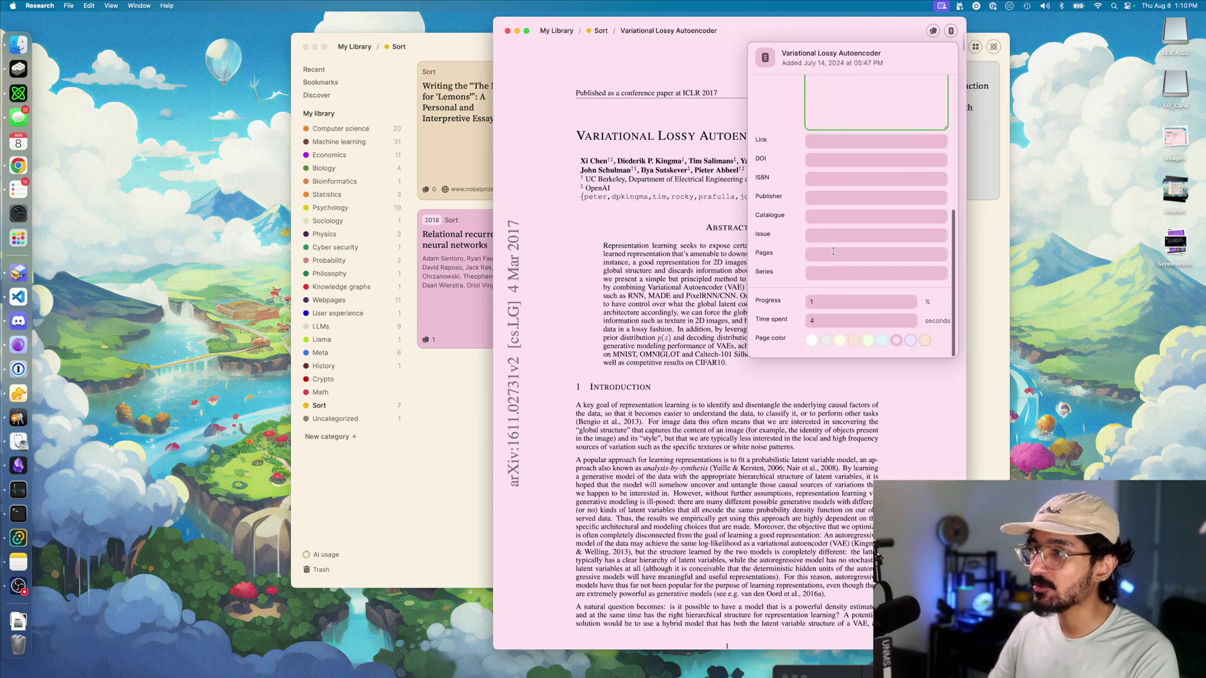
left_click(910, 340)
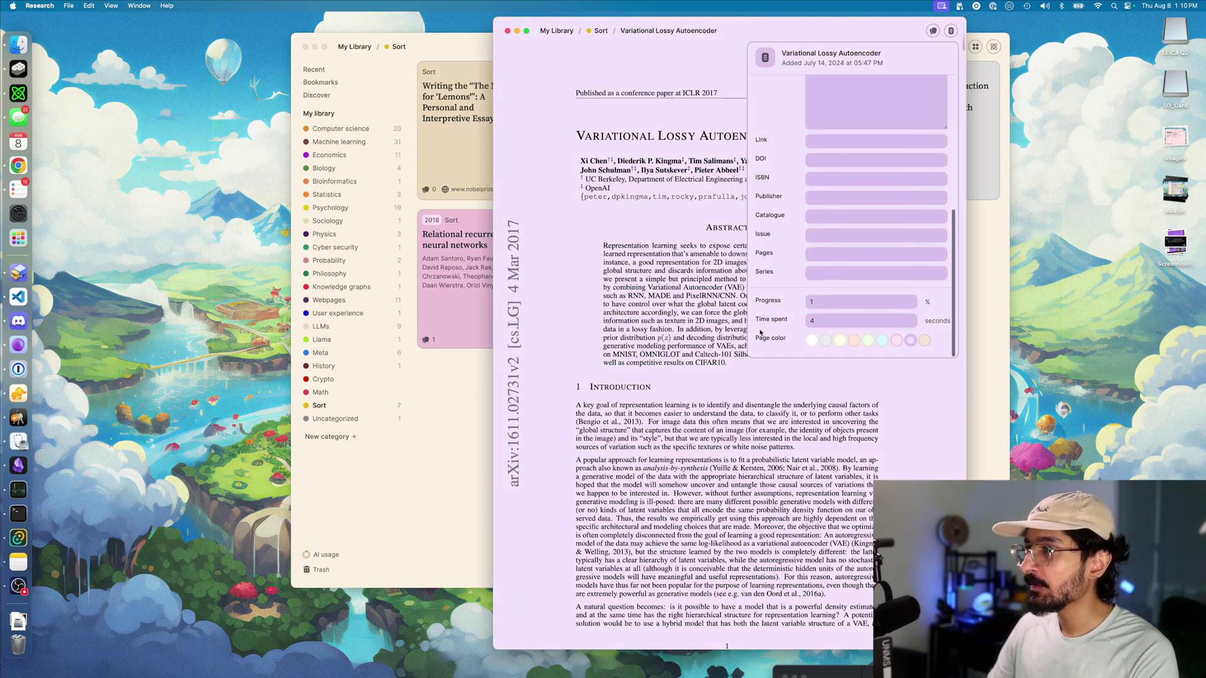
left_click(646, 236)
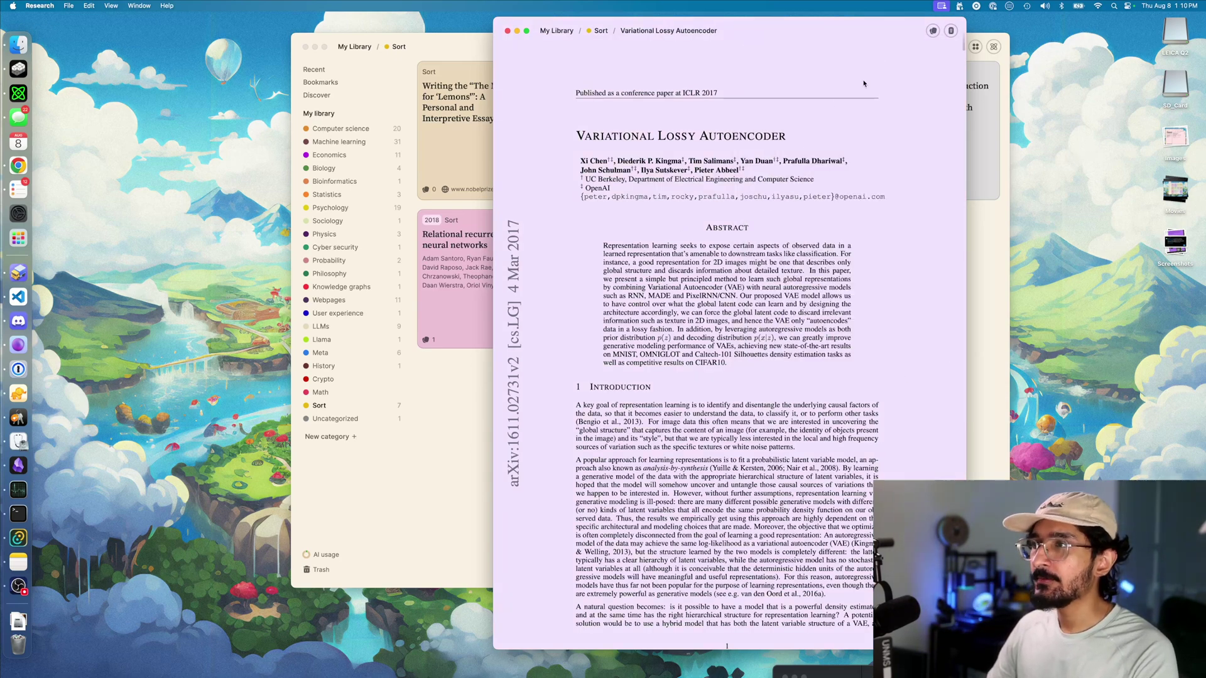
Arrange the windows, with the paper on the right and the library shifted left behind it
left_click_drag(889, 32, 953, 37)
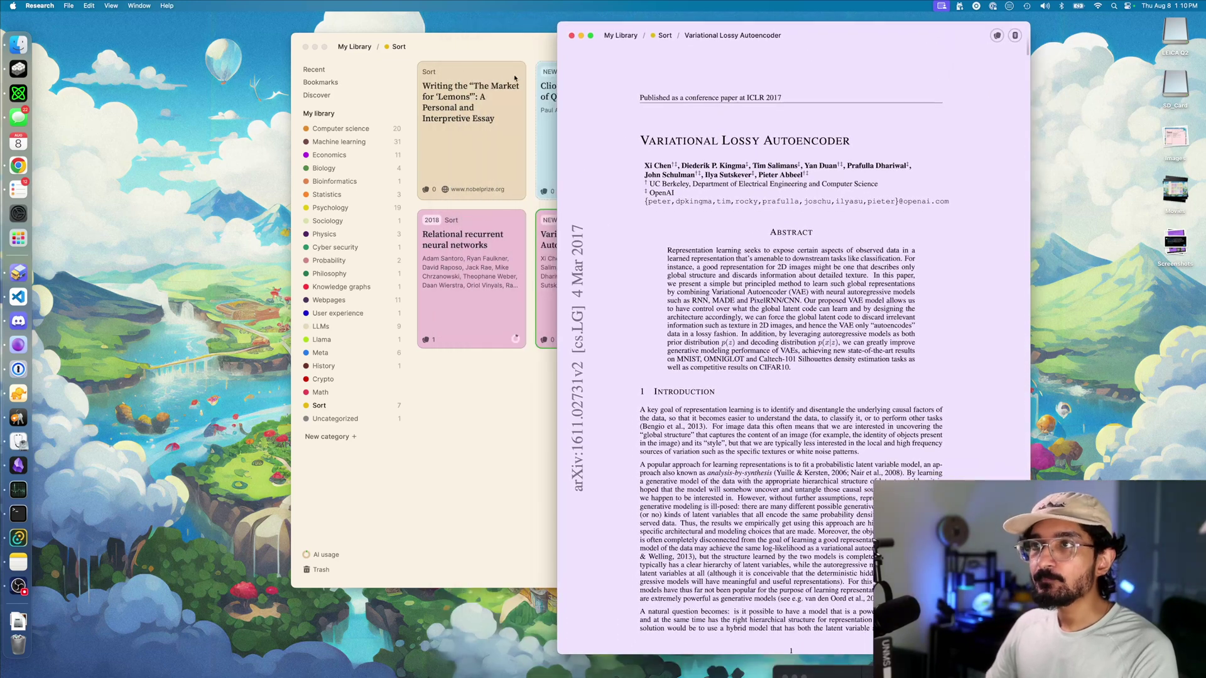
left_click_drag(511, 47, 397, 60)
left_click_drag(906, 31, 906, 27)
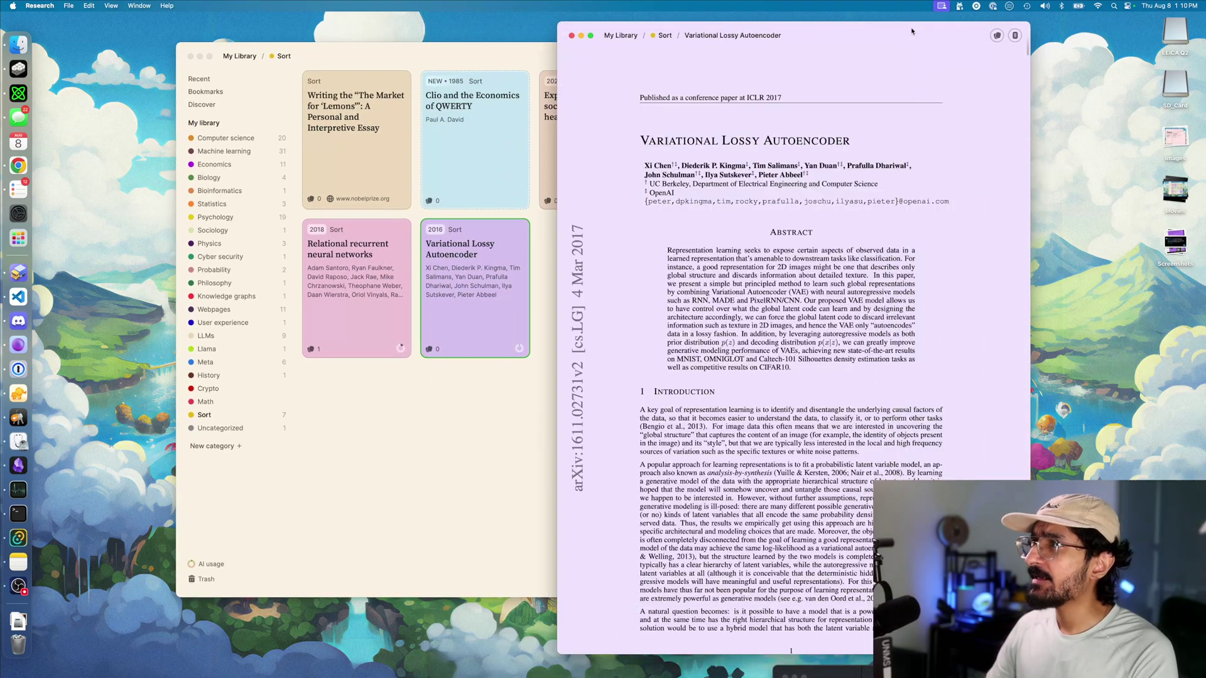
Generate AI notes for the paper with the Progressive summarization template
left_click(998, 34)
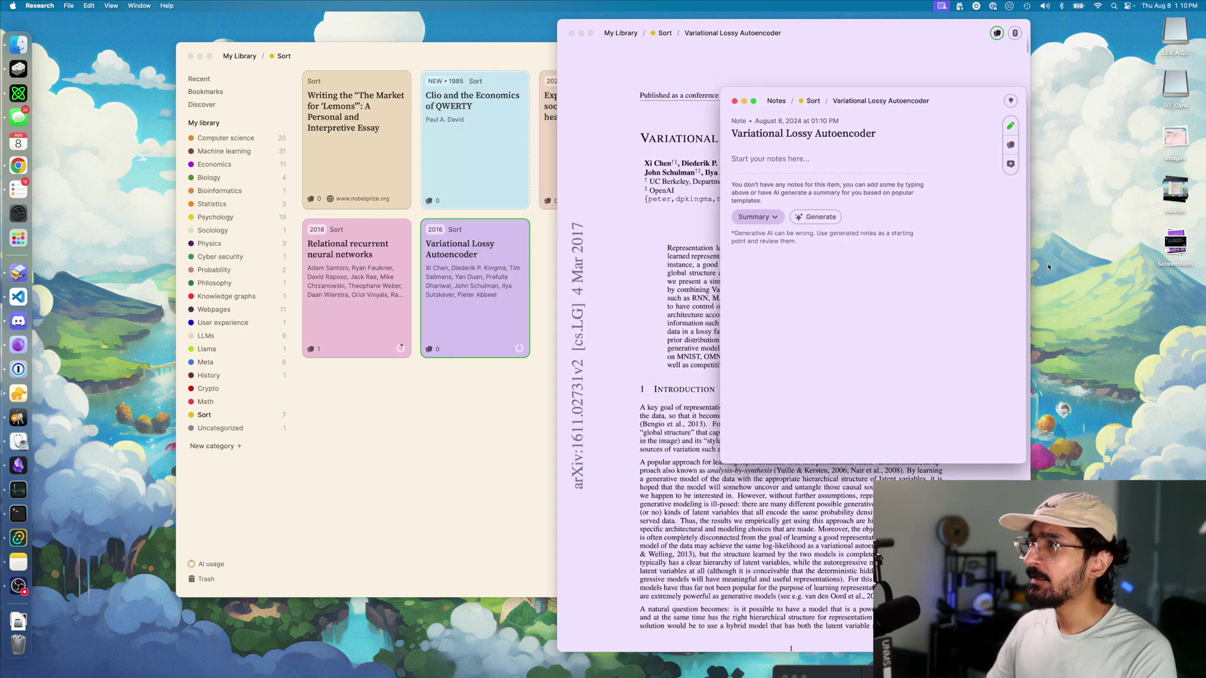
left_click_drag(1027, 255, 956, 256)
left_click_drag(865, 88, 1048, 92)
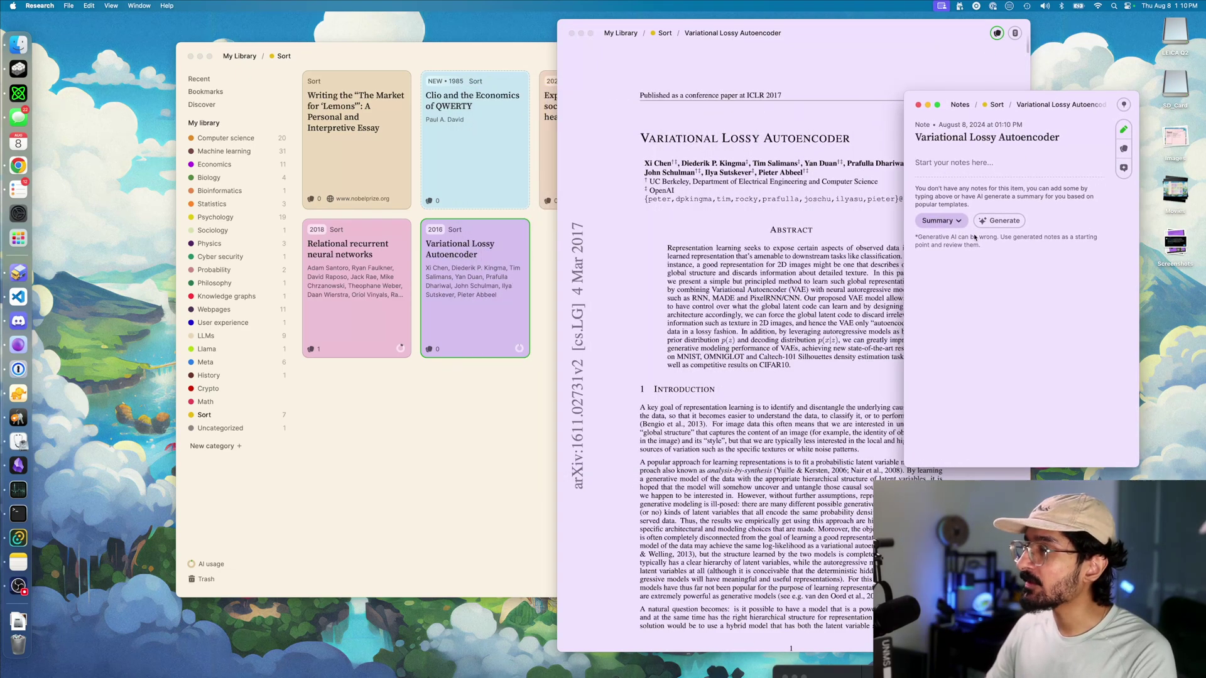
left_click(938, 220)
left_click(948, 300)
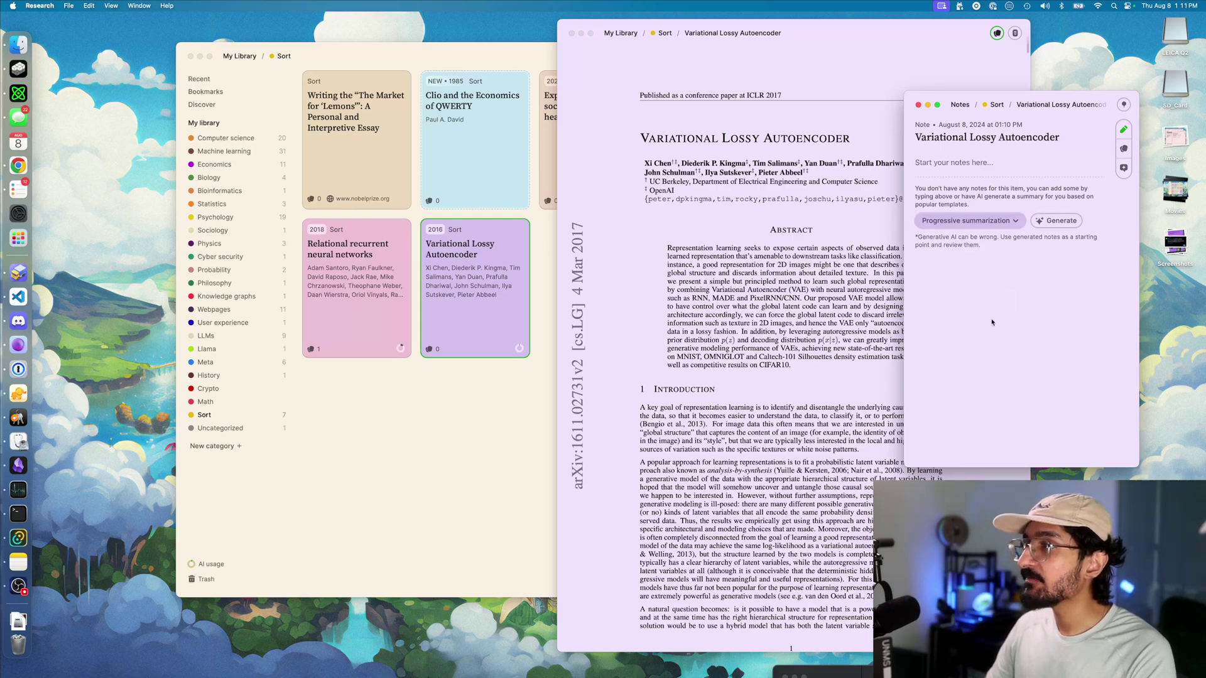
left_click(1039, 220)
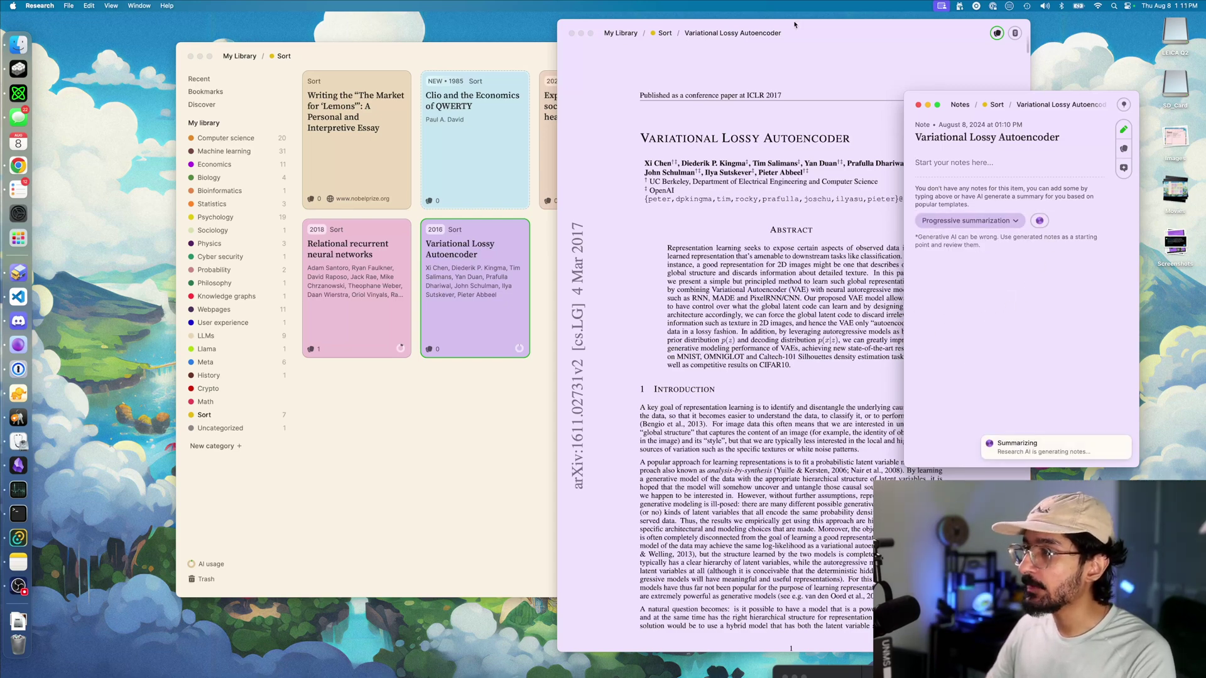
Reposition the paper and notes windows and read through the generated summary
left_click_drag(819, 33, 767, 29)
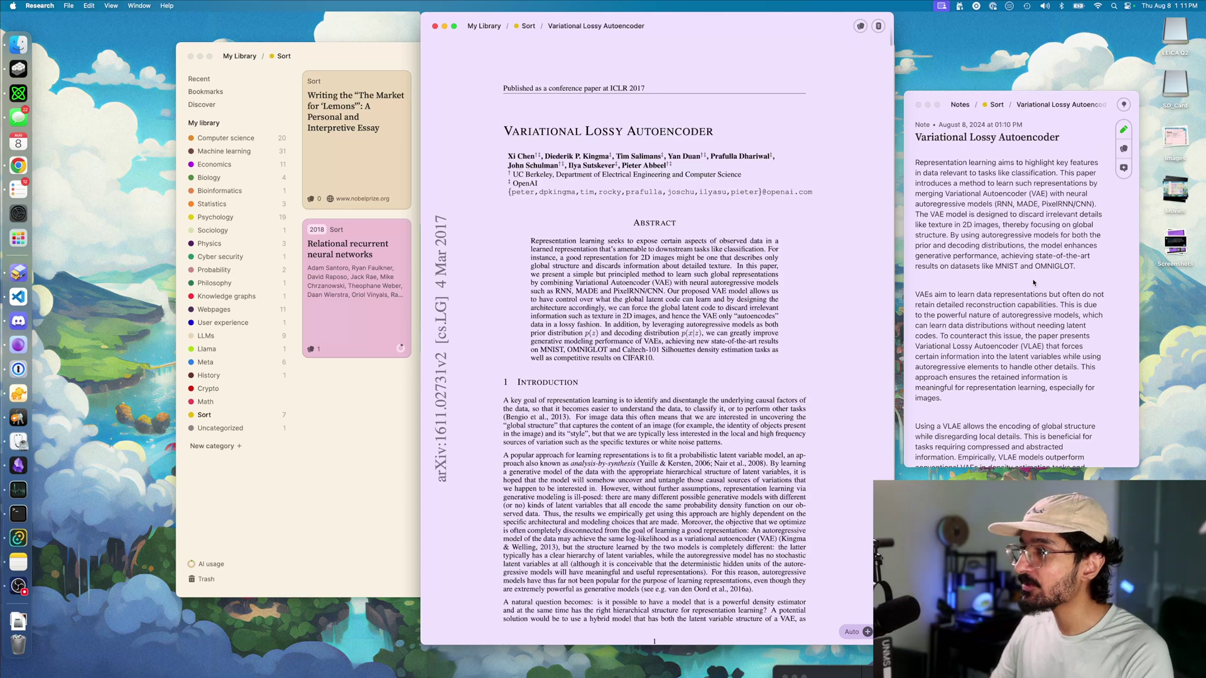
scroll(1032, 284, "down", 5)
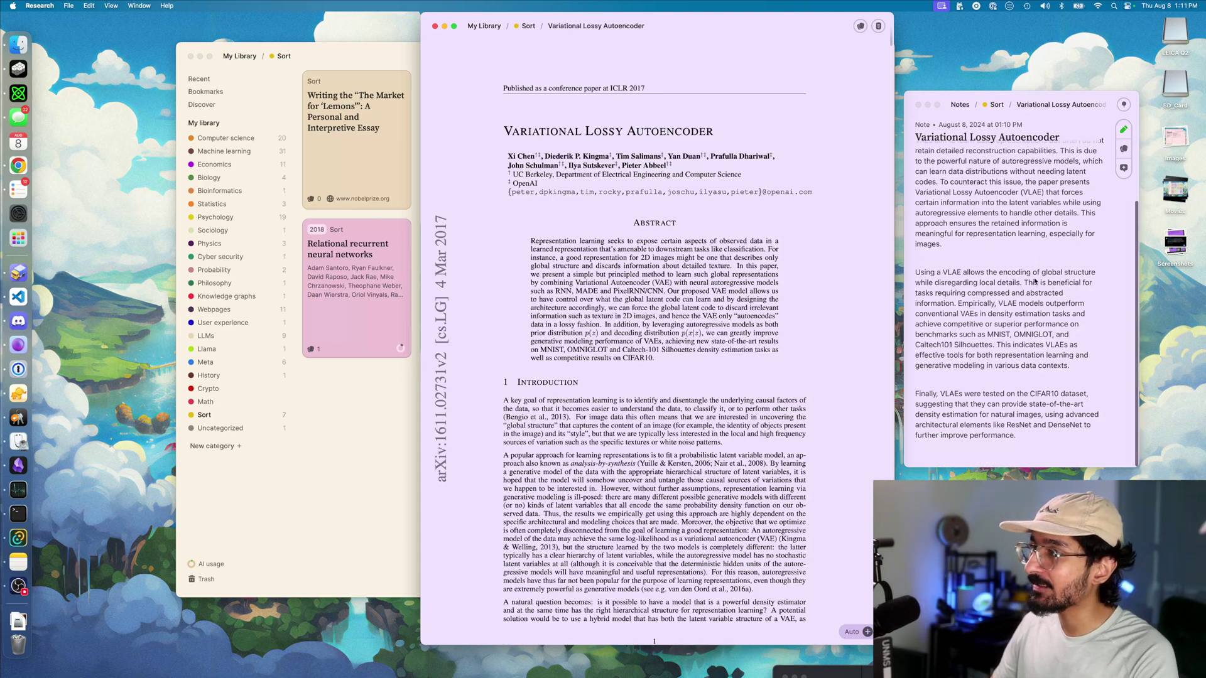
left_click(1042, 335)
scroll(1037, 316, "up", 5)
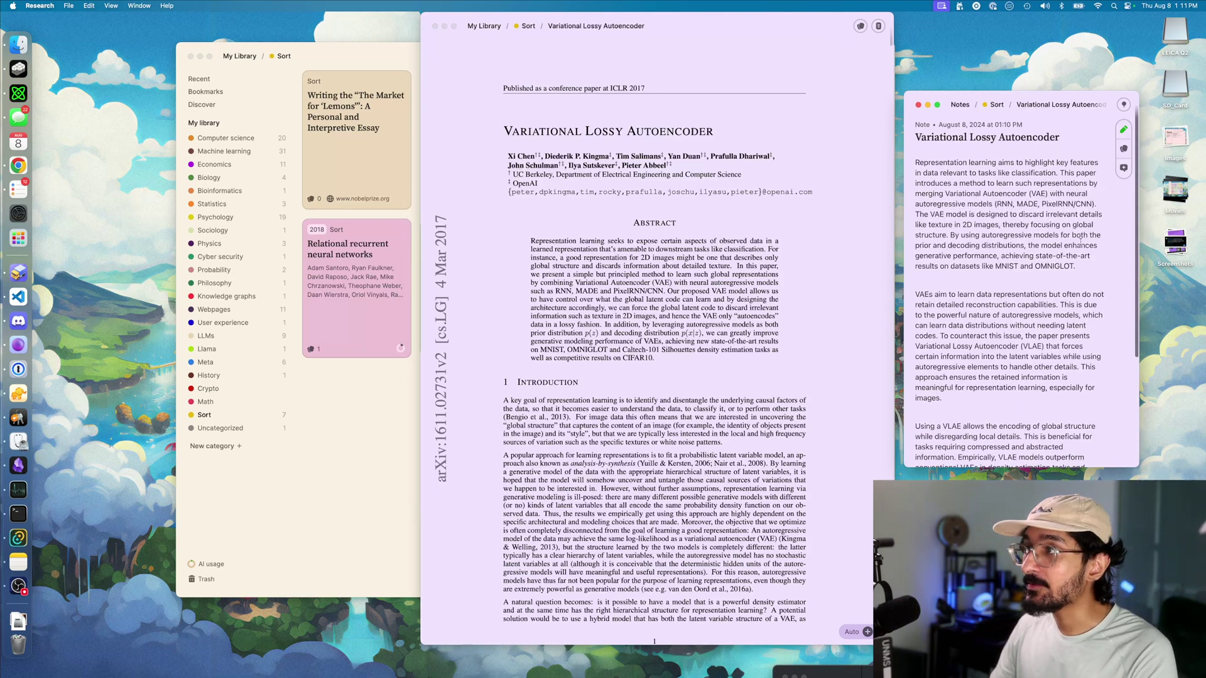
scroll(664, 236, "down", 5)
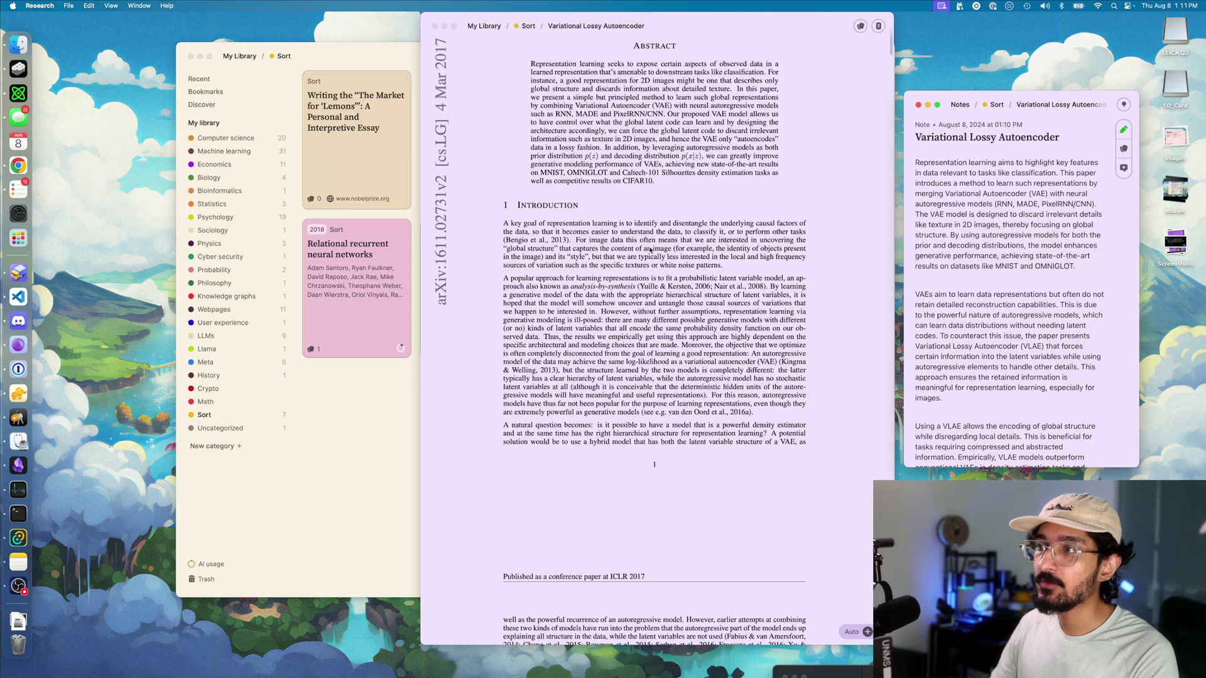
scroll(723, 285, "up", 5)
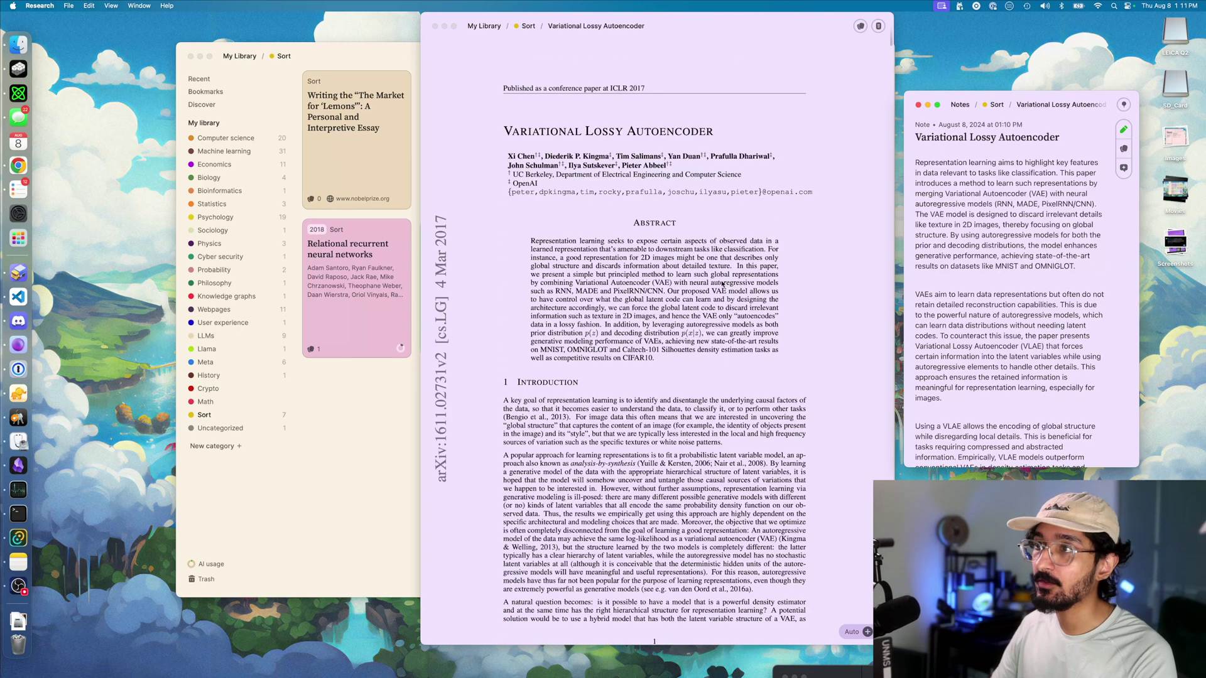
left_click_drag(1072, 96, 1067, 68)
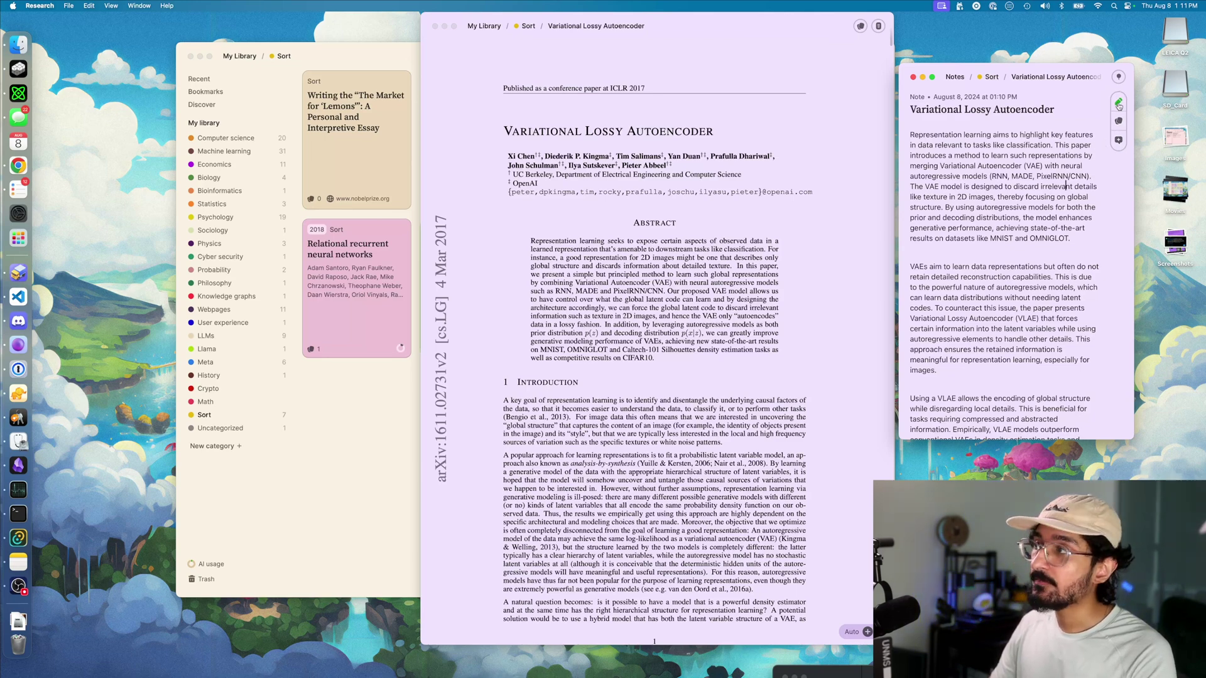
Highlight the abstract's opening sentences in yellow
left_click(1118, 121)
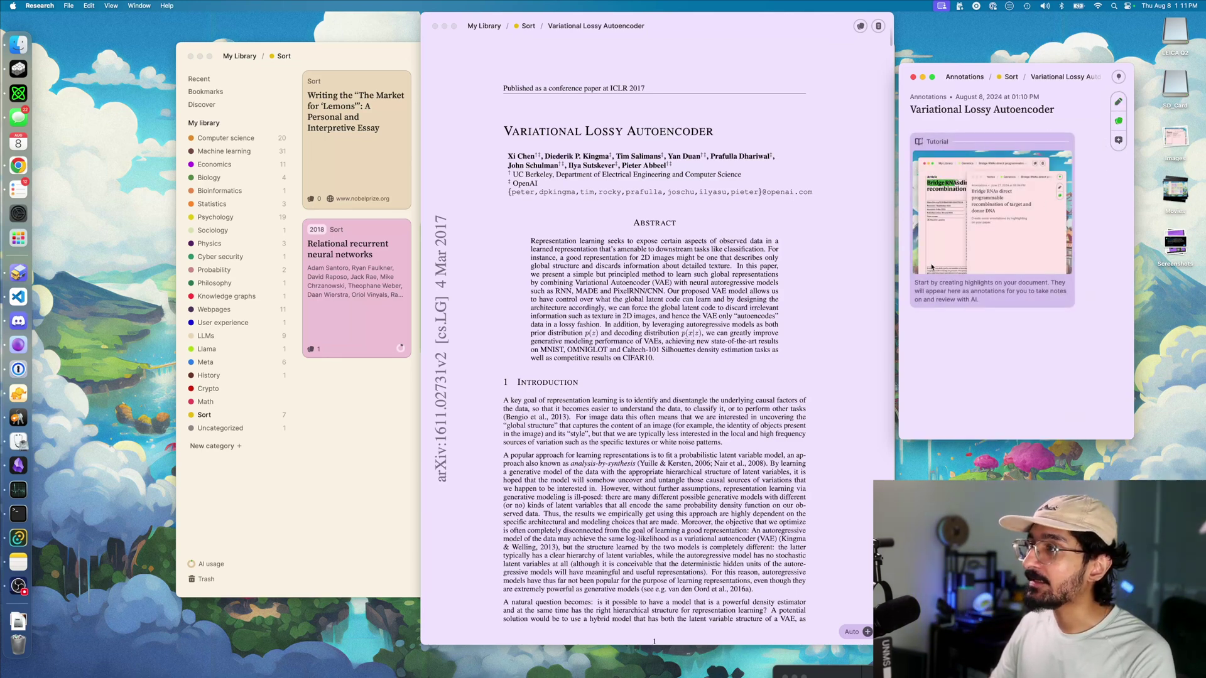
left_click(532, 243)
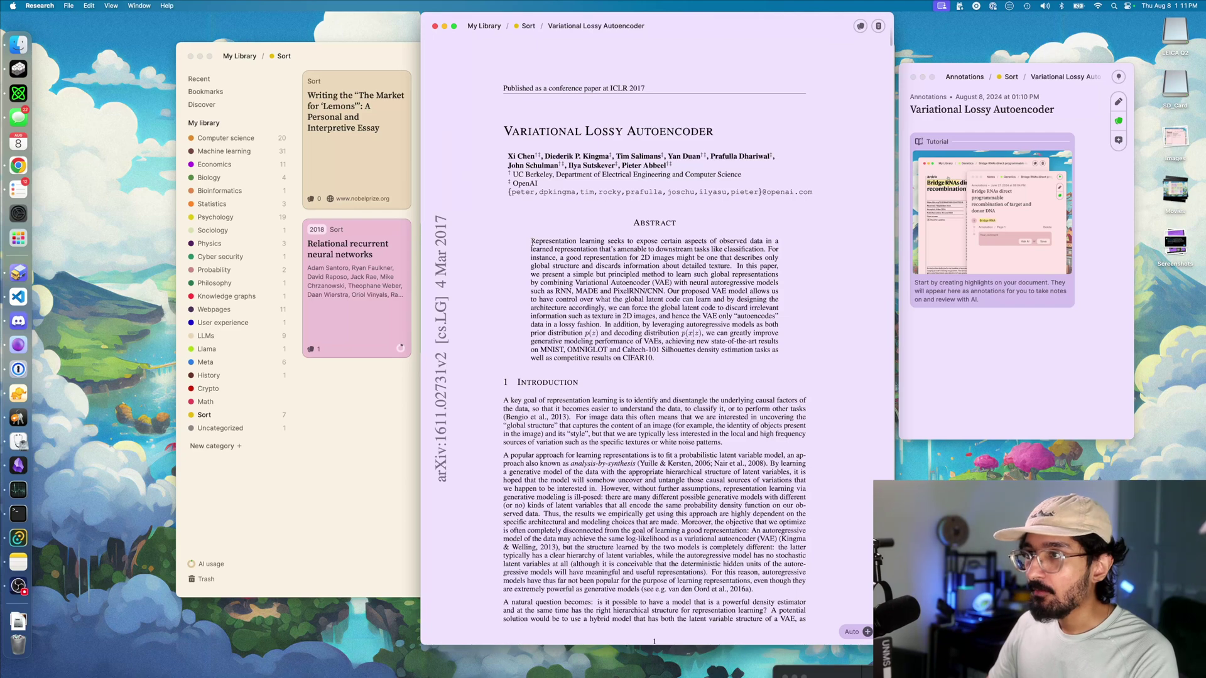
left_click_drag(532, 243, 730, 266)
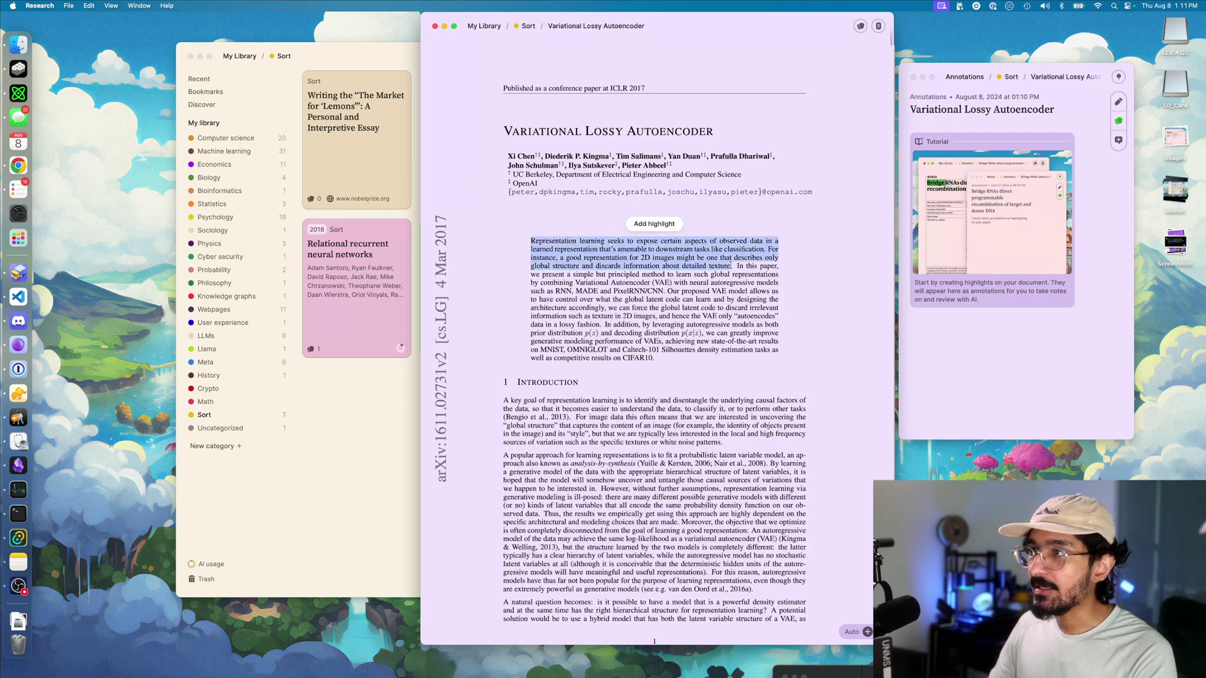
left_click(655, 225)
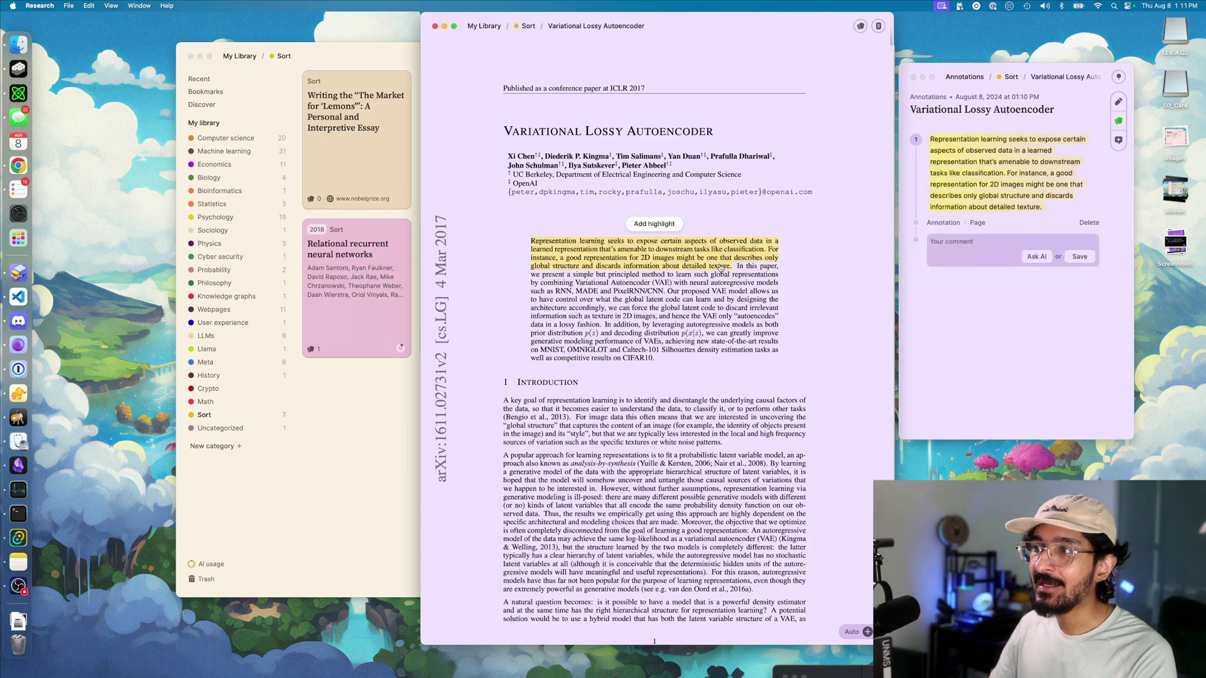
Save an AI explanation of the highlighted passage as its comment
left_click(938, 239)
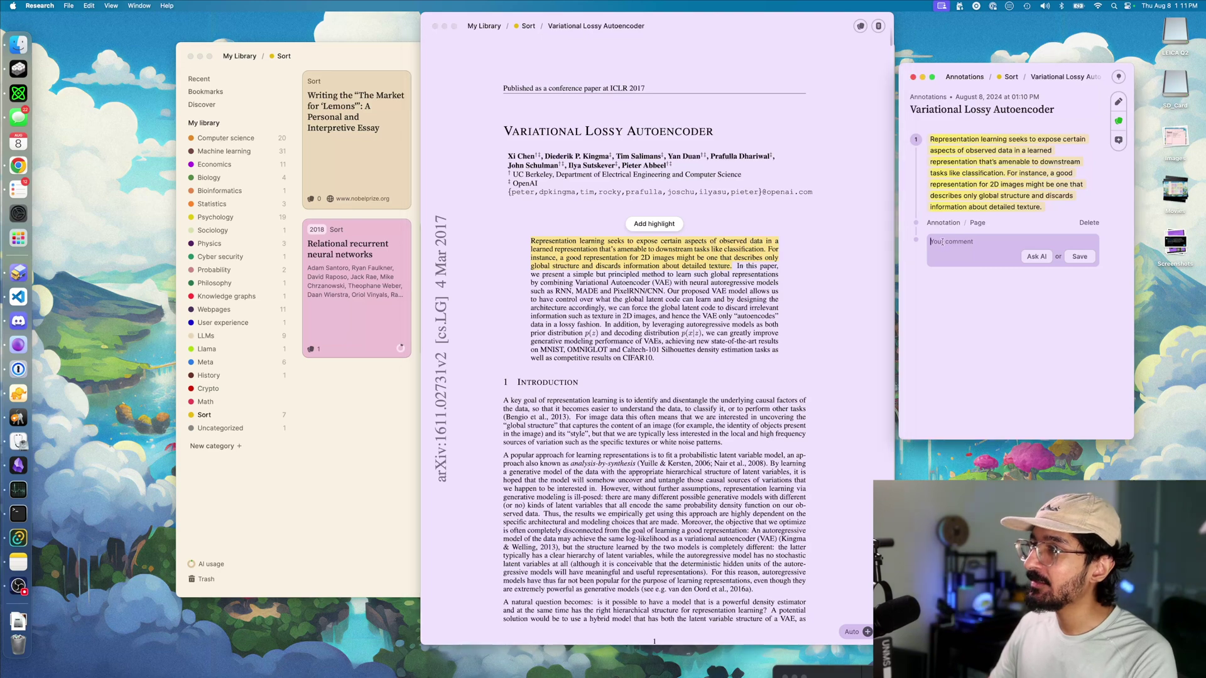
left_click(1036, 256)
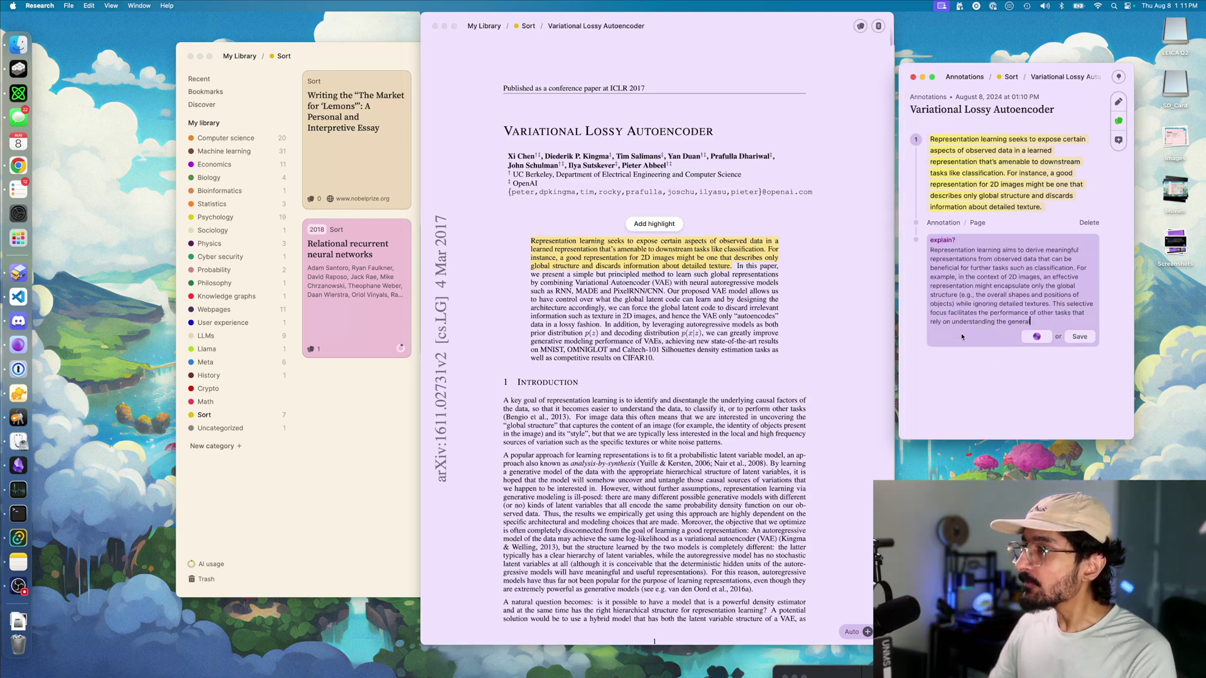
left_click(1079, 346)
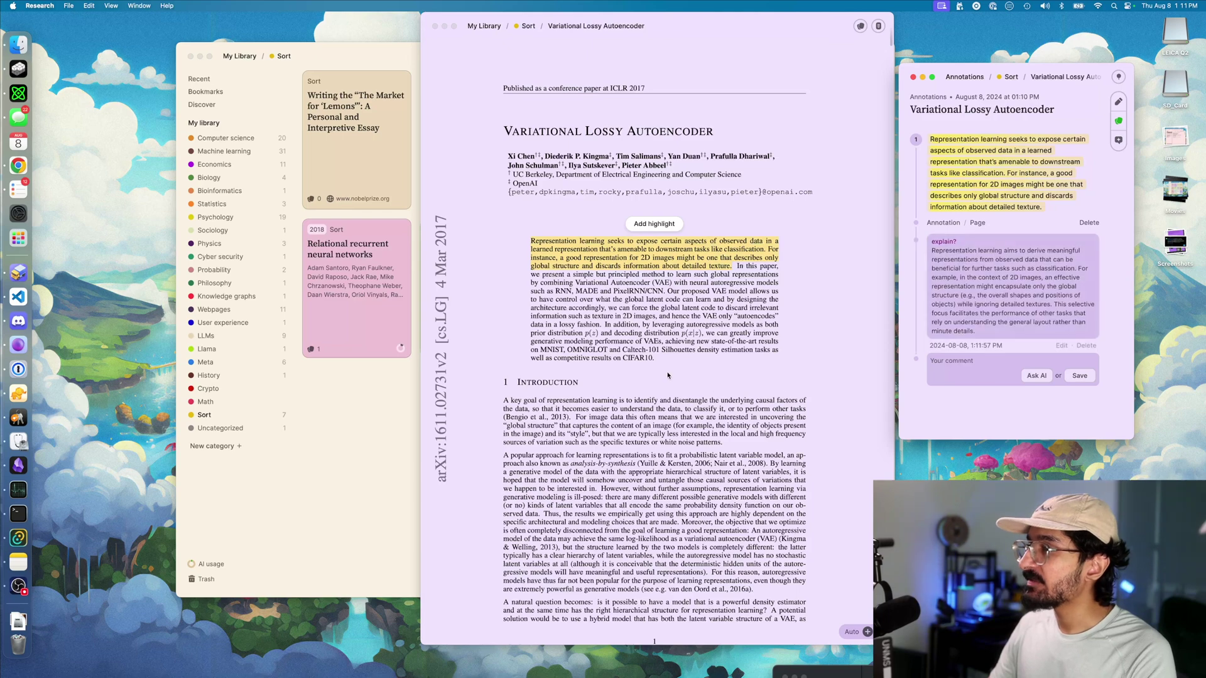
Review the saved abstract annotation, then switch the side panel to Ask AI
scroll(622, 275, "down", 3)
left_click_drag(608, 270, 541, 270)
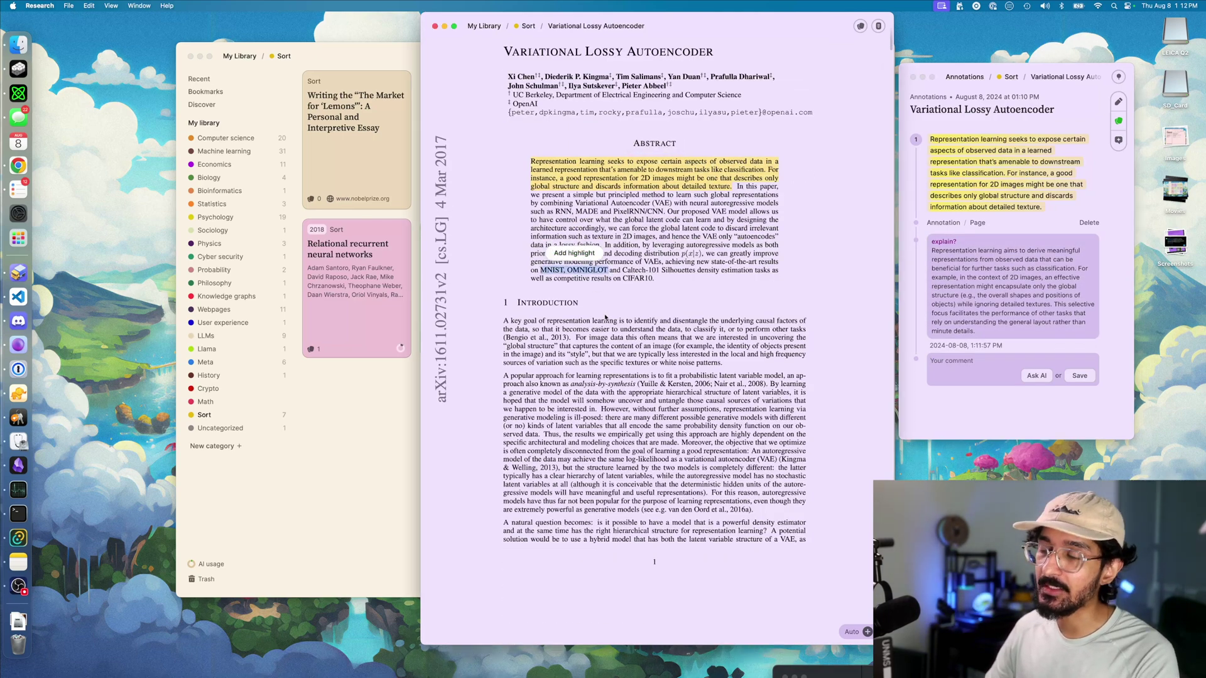
left_click(721, 285)
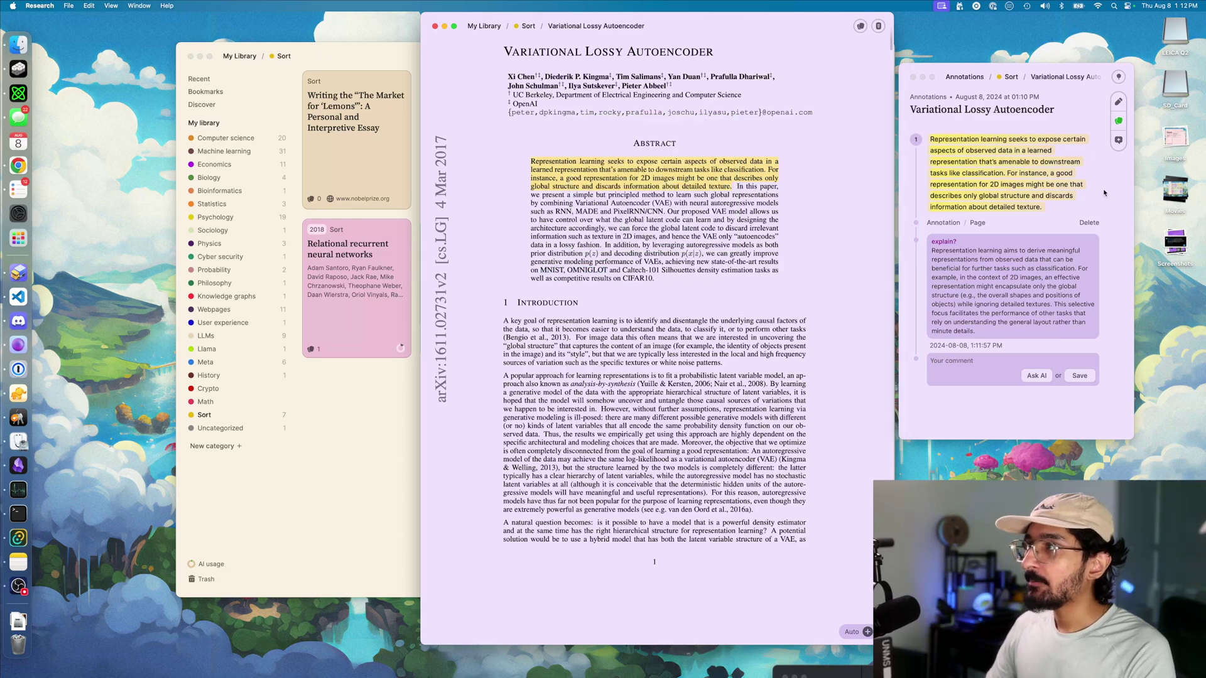
left_click(1035, 376)
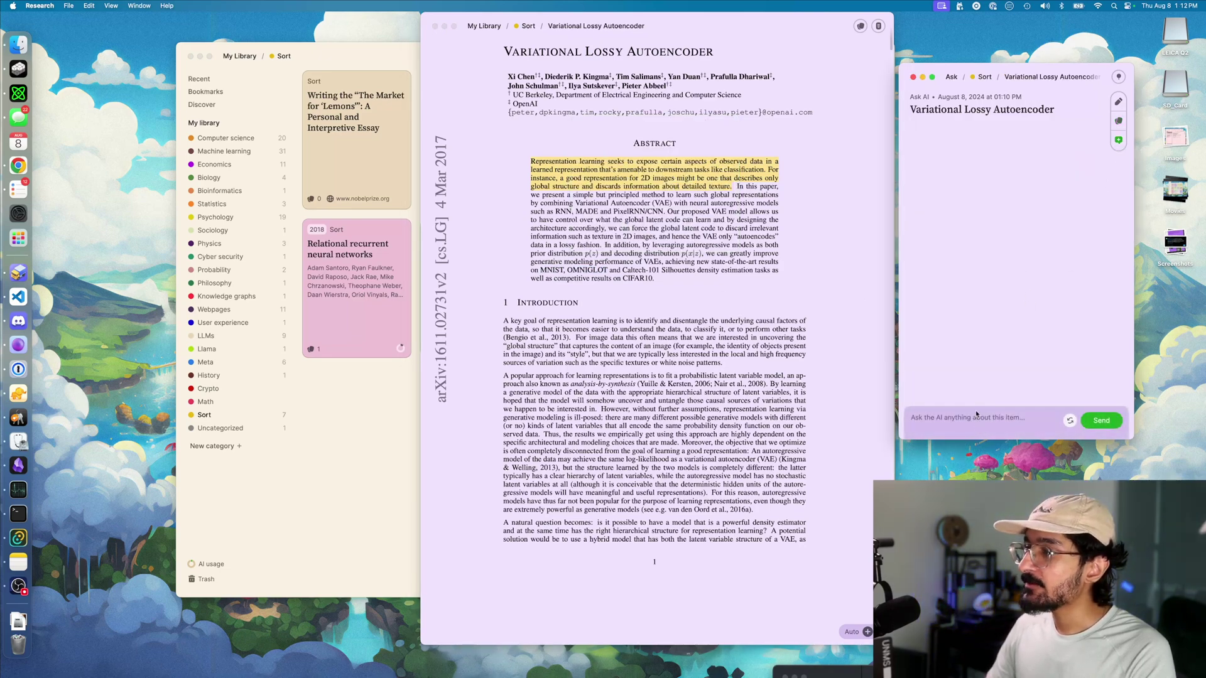
Ask the AI chat 'tldr?' about the paper
left_click(984, 417)
type("this")
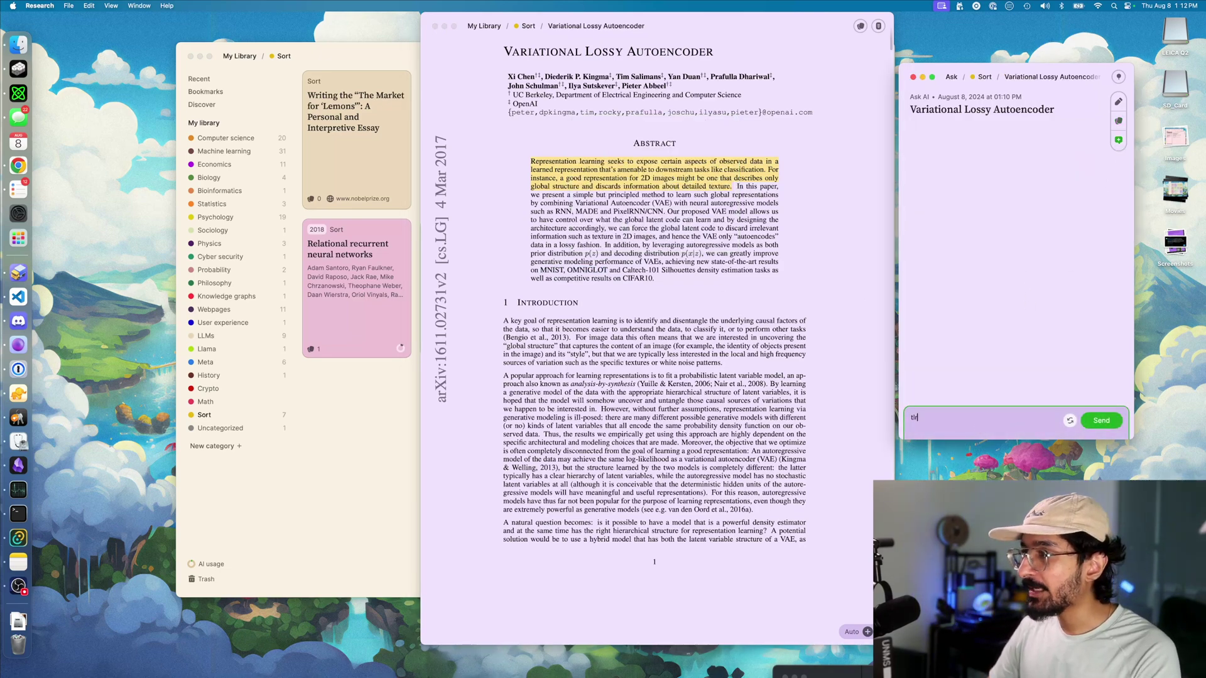
key("BackSpace")
key("BackSpace")
key("BackSpace")
type("ldr?")
key("Return")
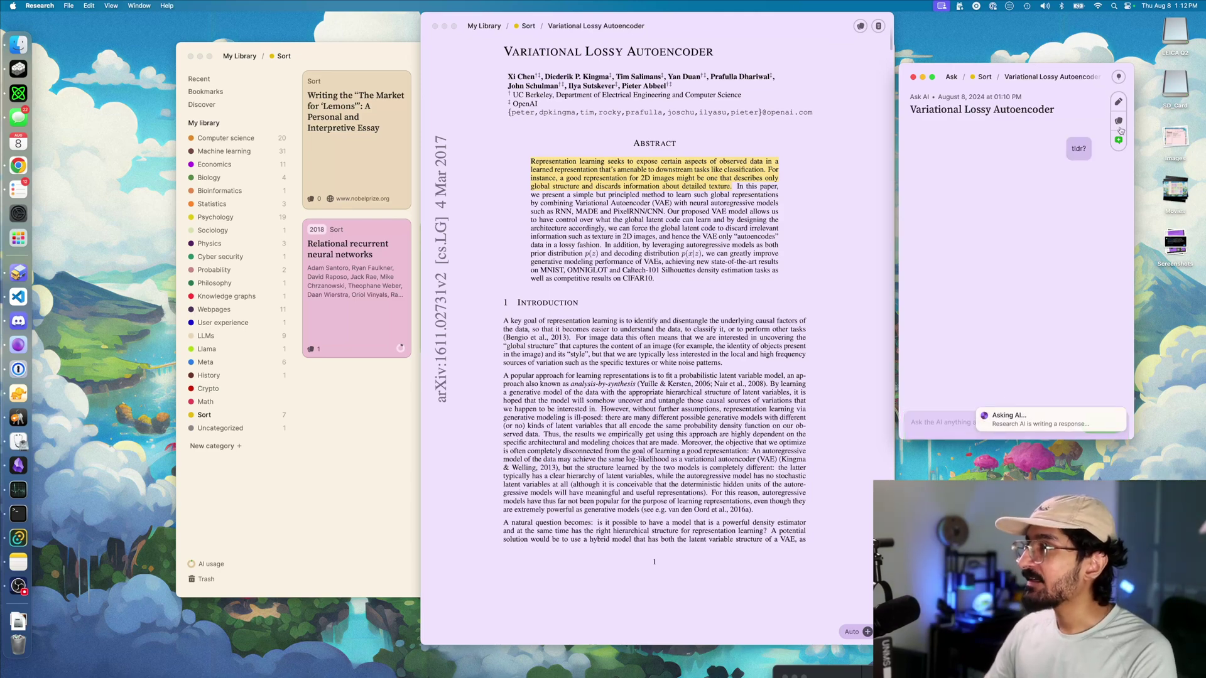
Close the paper and chat windows, returning to the Sort library grid
left_click_drag(1099, 71, 1112, 59)
mouse_move(781, 24)
left_mouse_down()
mouse_move(800, 43)
mouse_move(787, 39)
left_mouse_up()
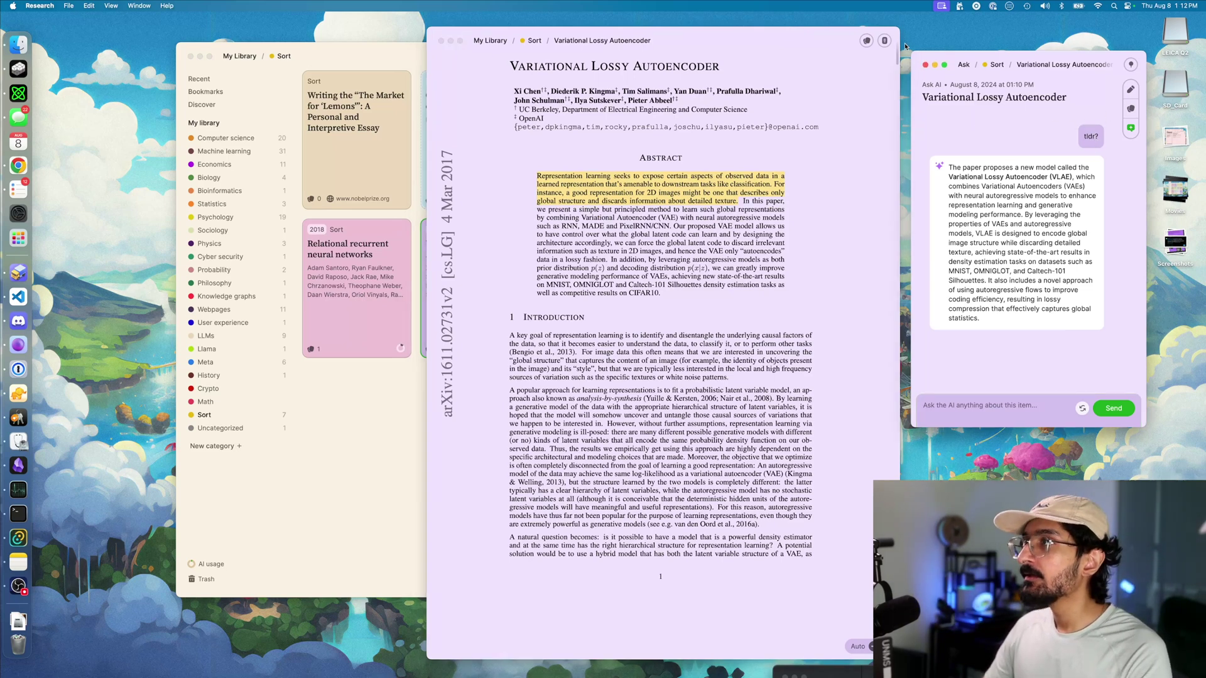
key("Escape")
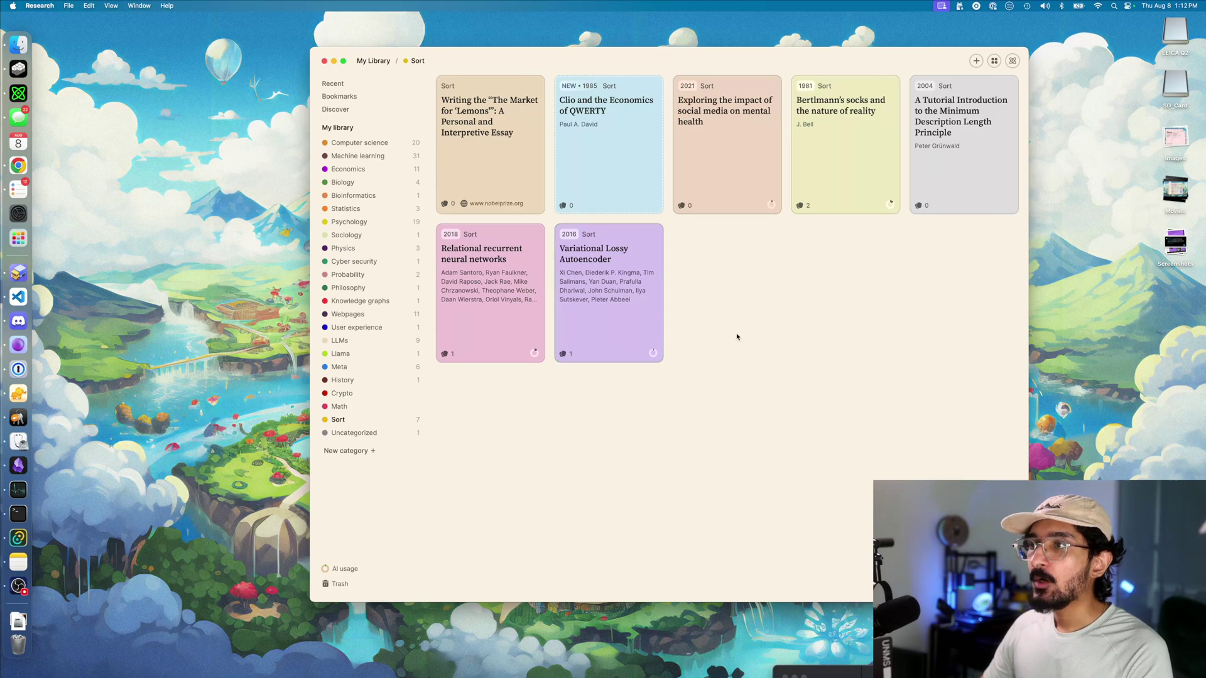
Browse the Computer science category, then switch the library to Recent papers
left_click(361, 145)
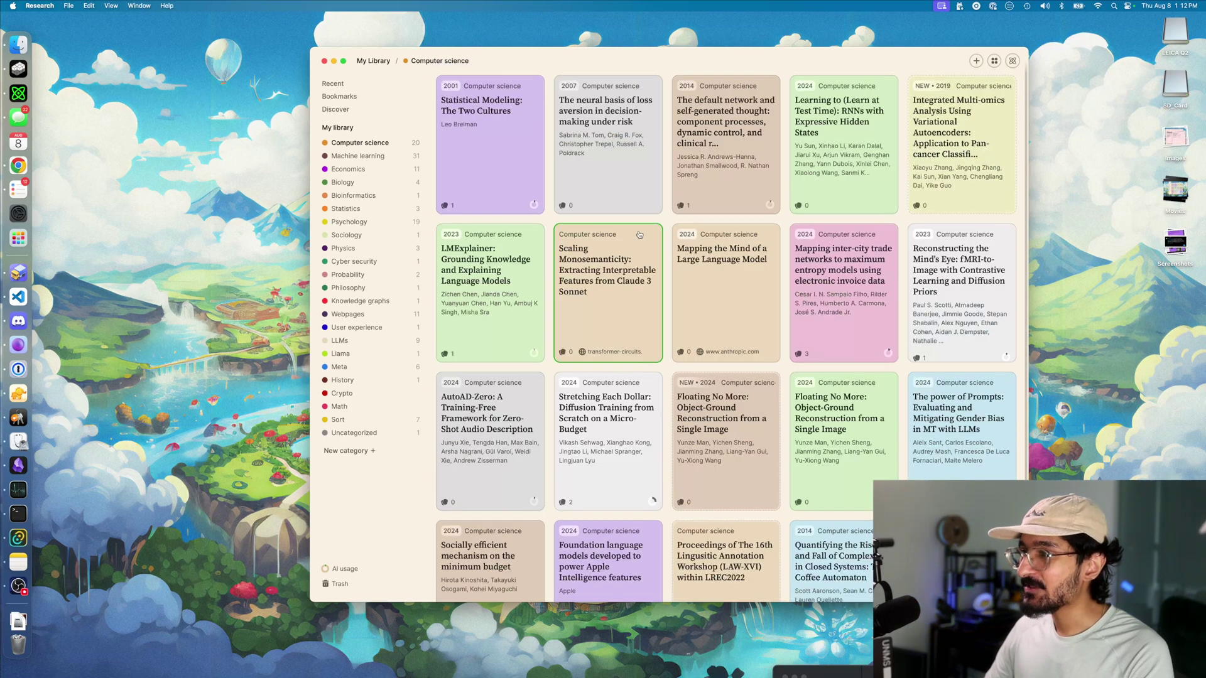
scroll(656, 79, "down", 2)
scroll(666, 94, "up", 2)
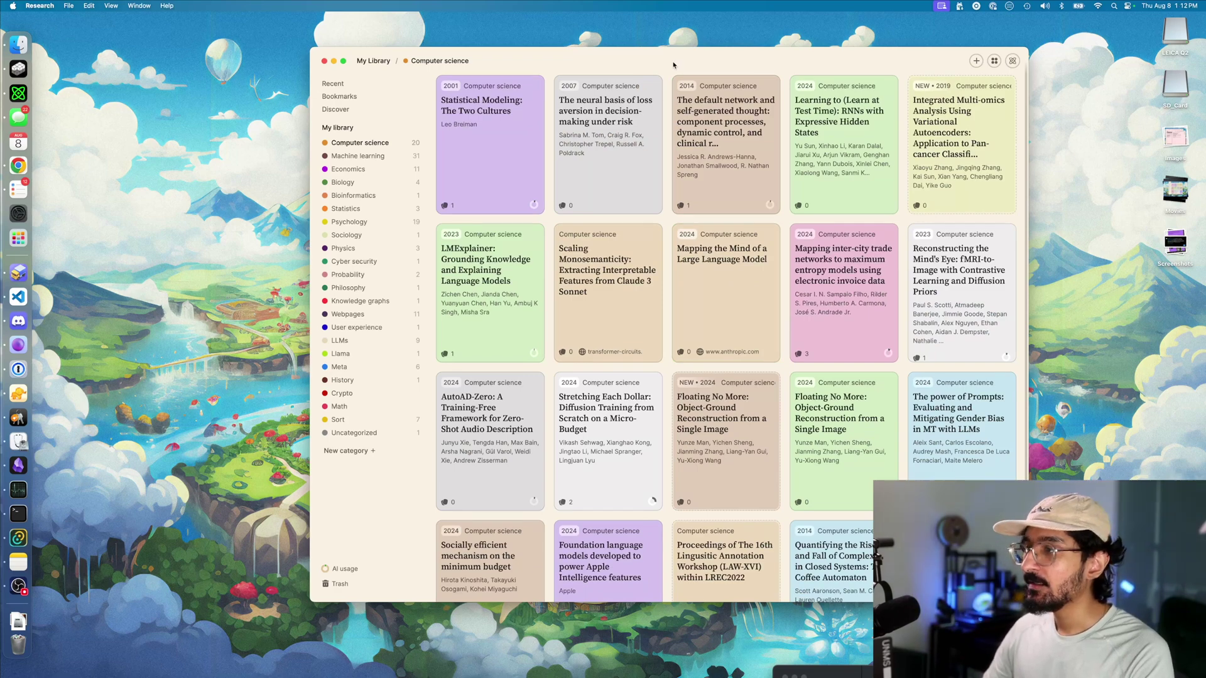
left_click(341, 84)
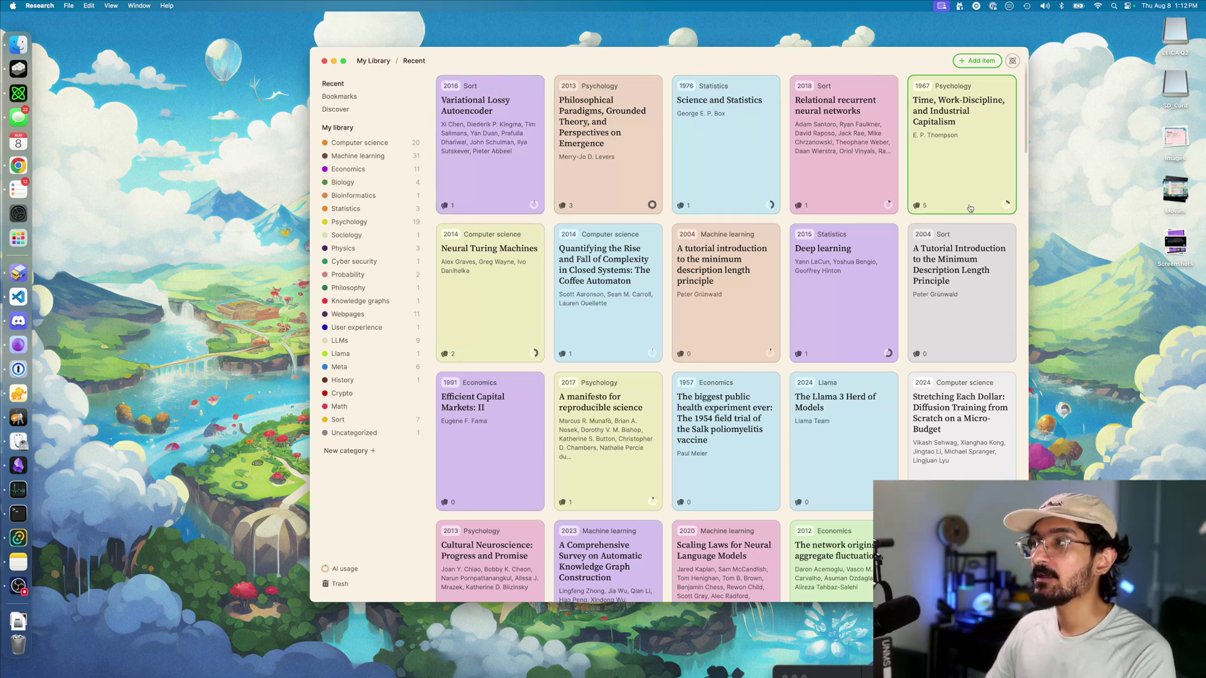
mouse_move(770, 209)
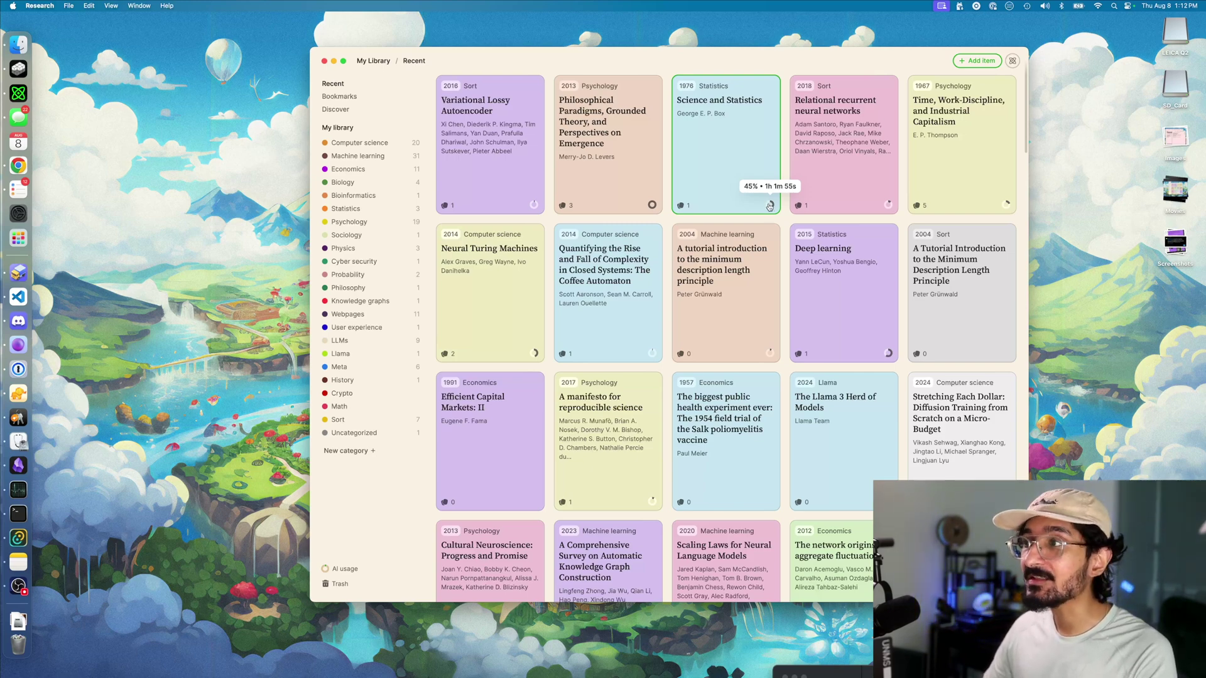
Switch the library view to List items in rows
right_click(666, 62)
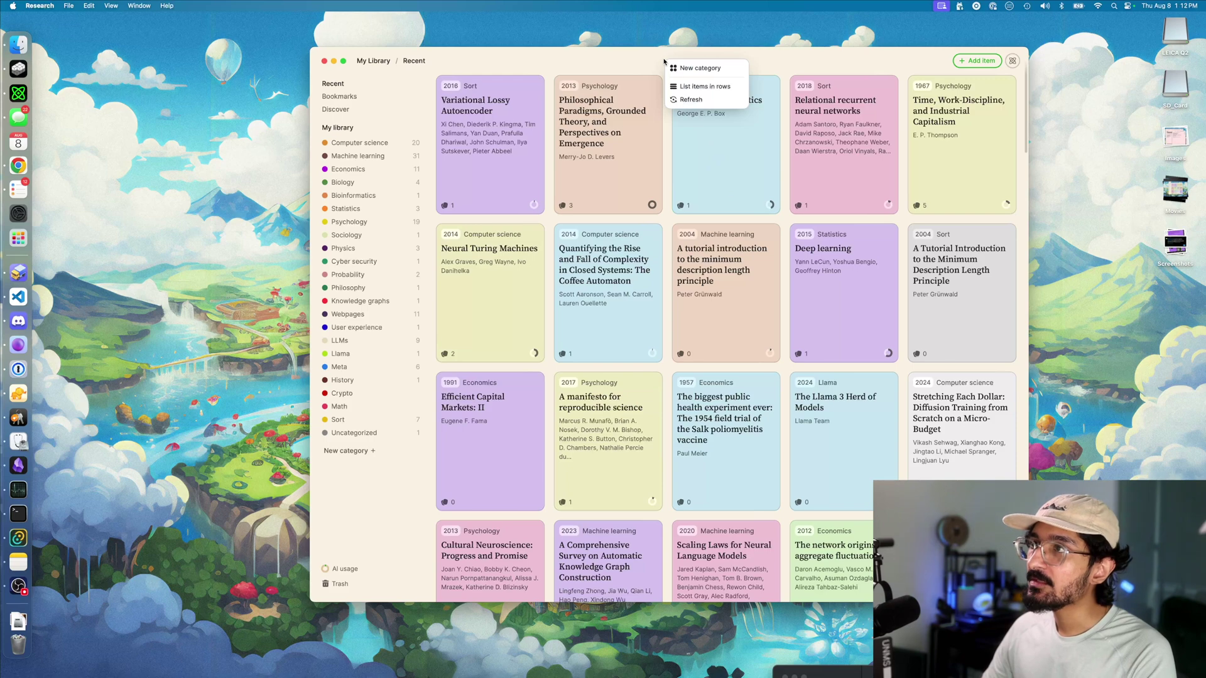
left_click(684, 87)
scroll(706, 213, "down", 10)
scroll(705, 225, "up", 10)
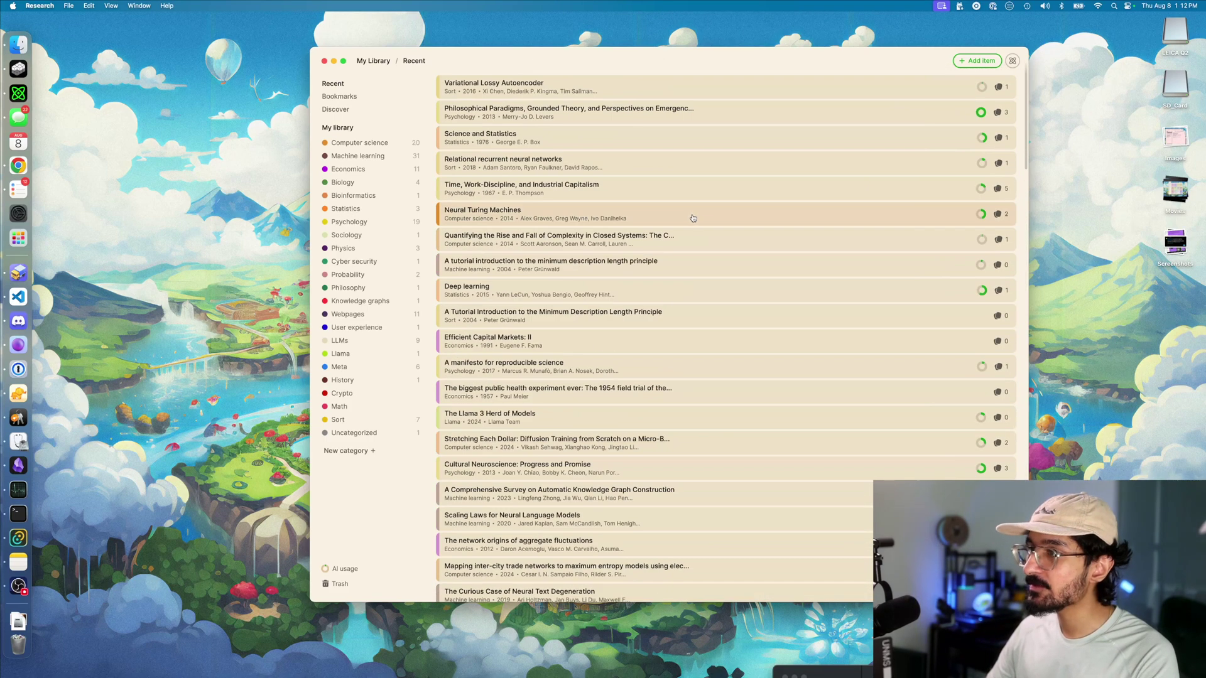
Drag the Sort category to the top and back, leaving it just above Uncategorized
left_click_drag(325, 419, 324, 143)
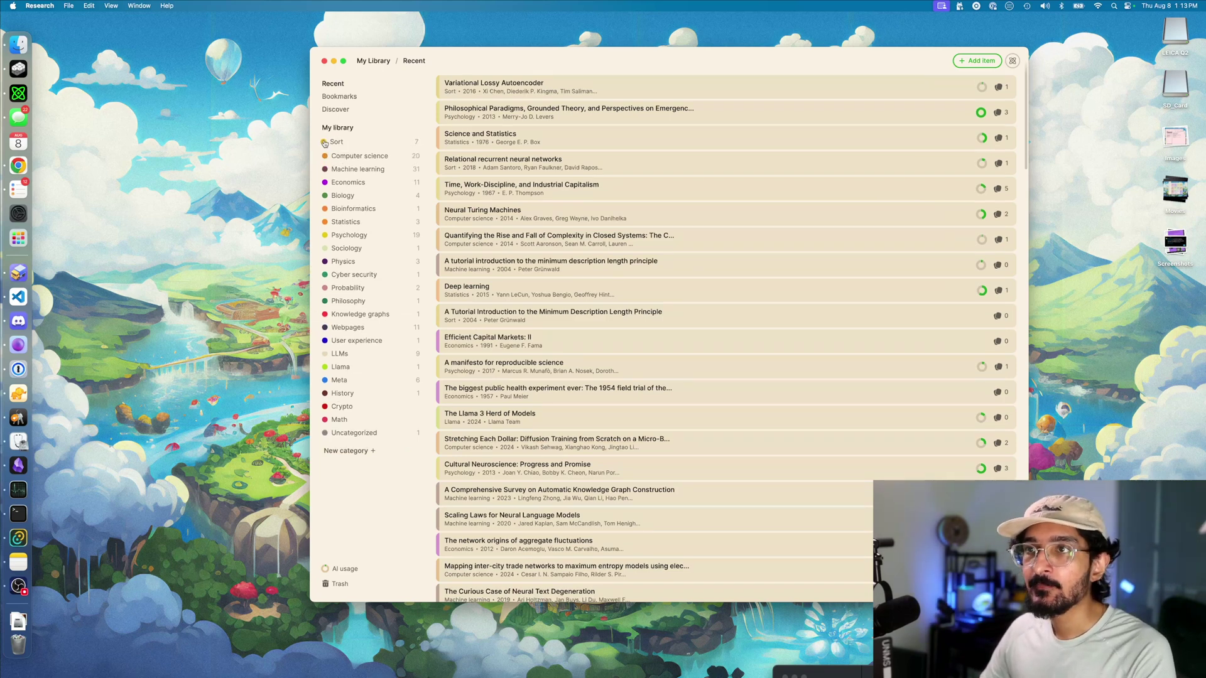
left_click_drag(324, 143, 326, 419)
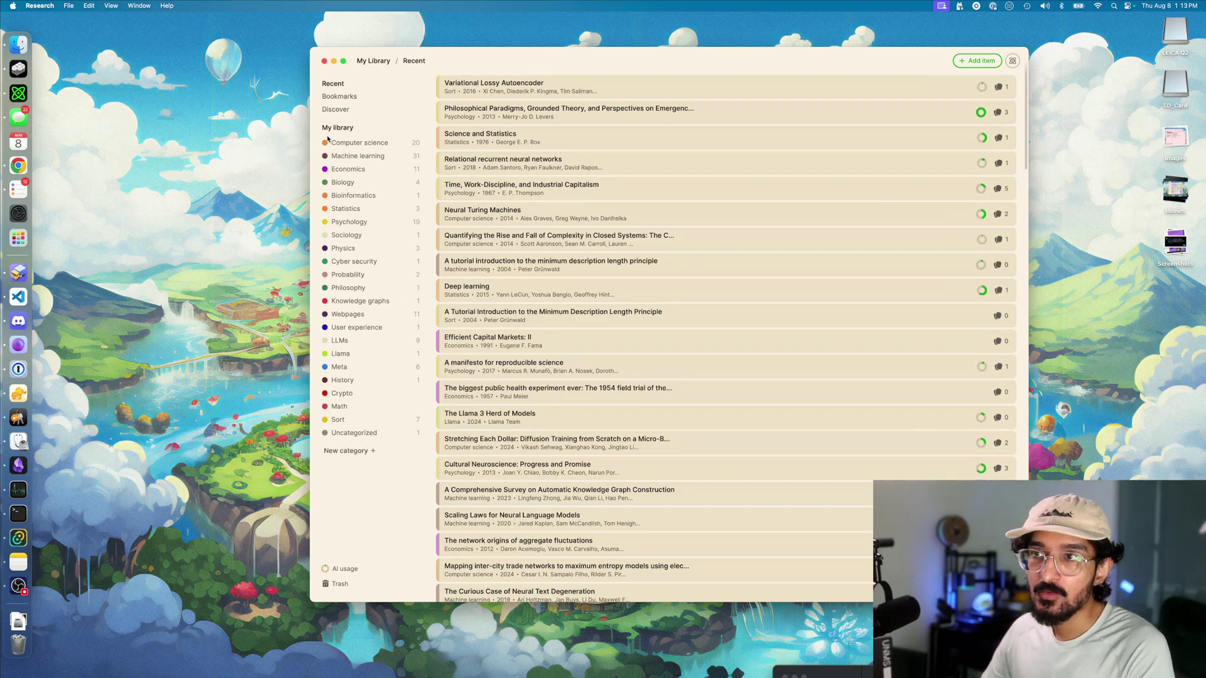
mouse_move(327, 140)
left_mouse_down()
mouse_move(328, 157)
mouse_move(327, 142)
left_mouse_up()
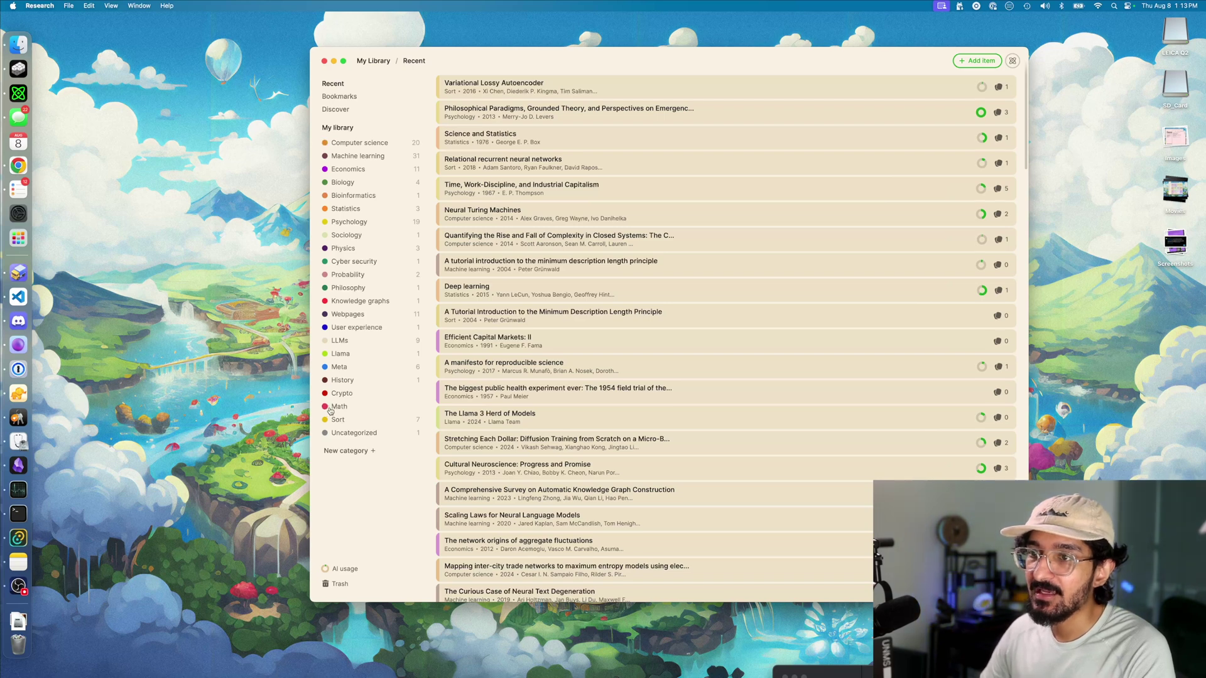
mouse_move(326, 422)
left_mouse_down()
mouse_move(342, 344)
mouse_move(325, 434)
left_mouse_up()
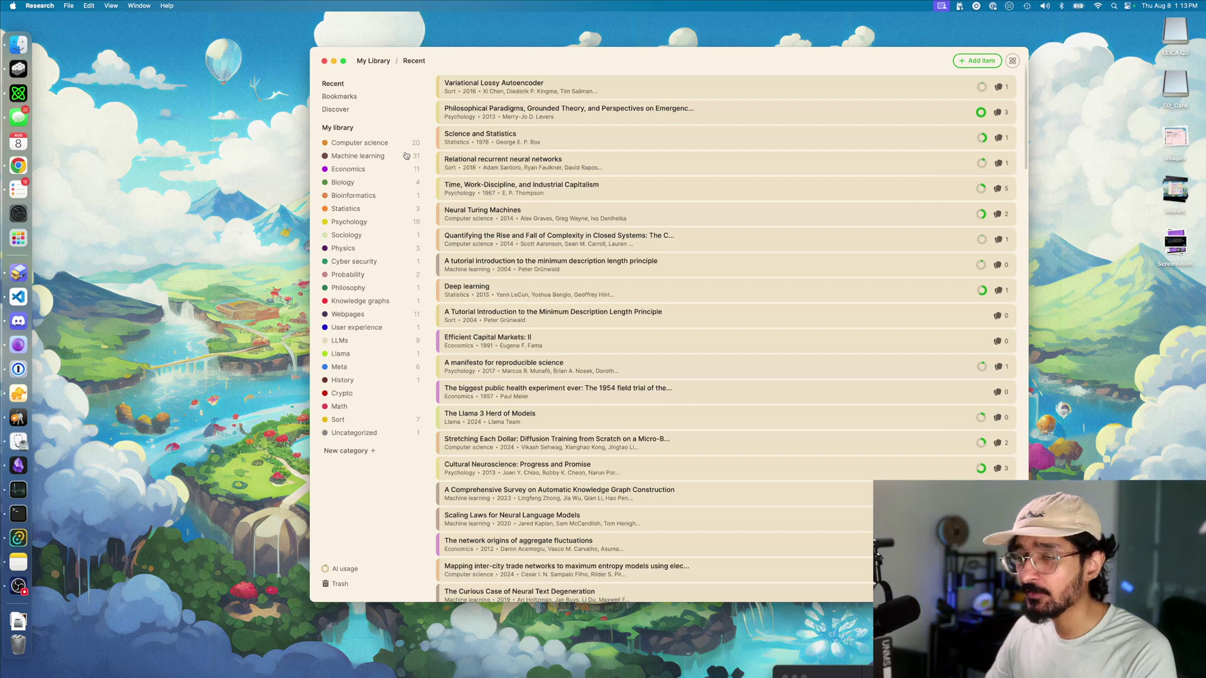
Create a new category named Friends
left_click(339, 450)
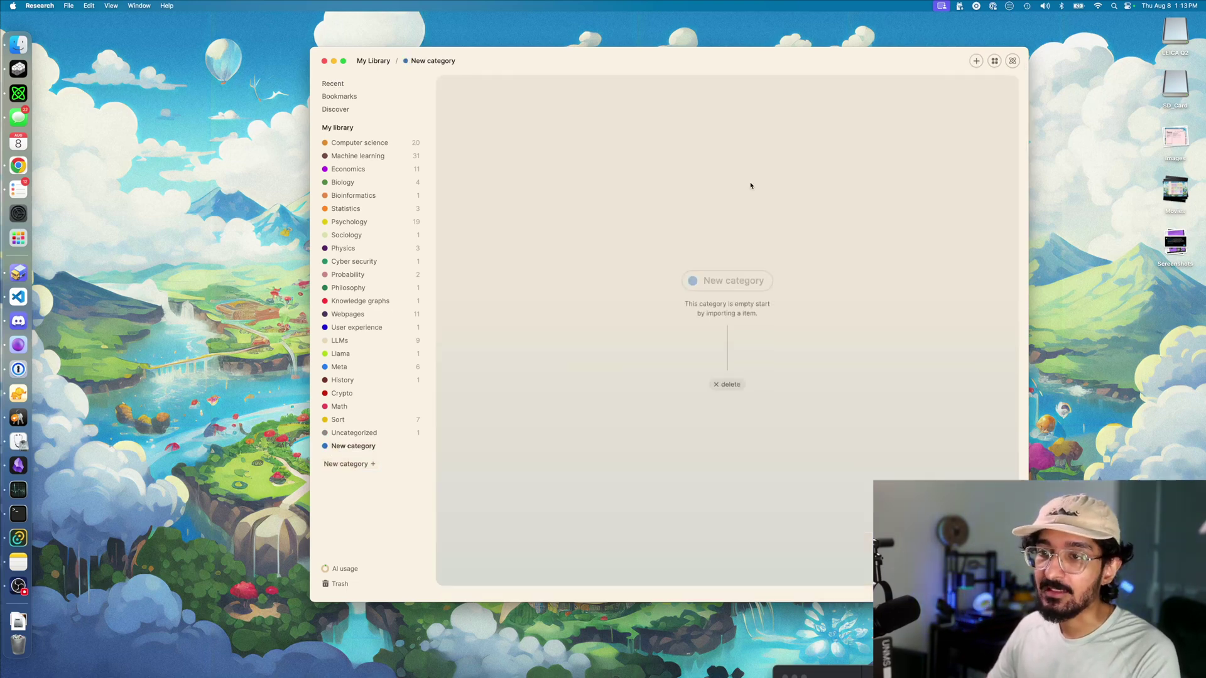
triple_click(749, 280)
type("Fr")
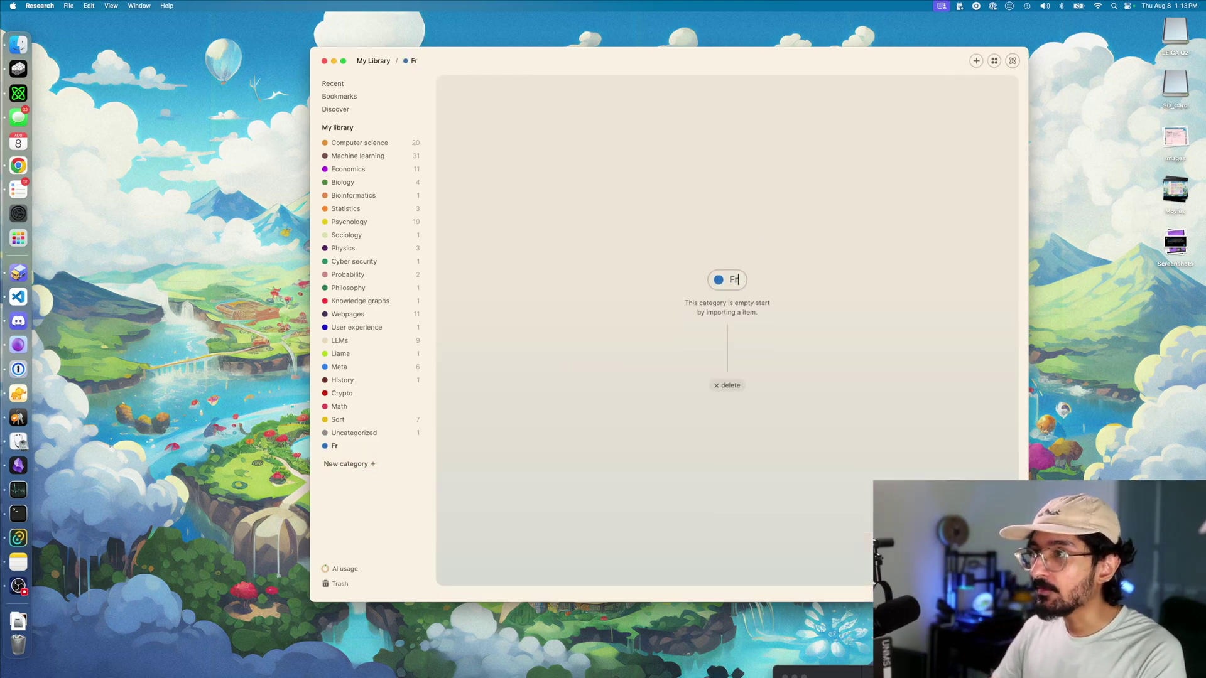
type("iends")
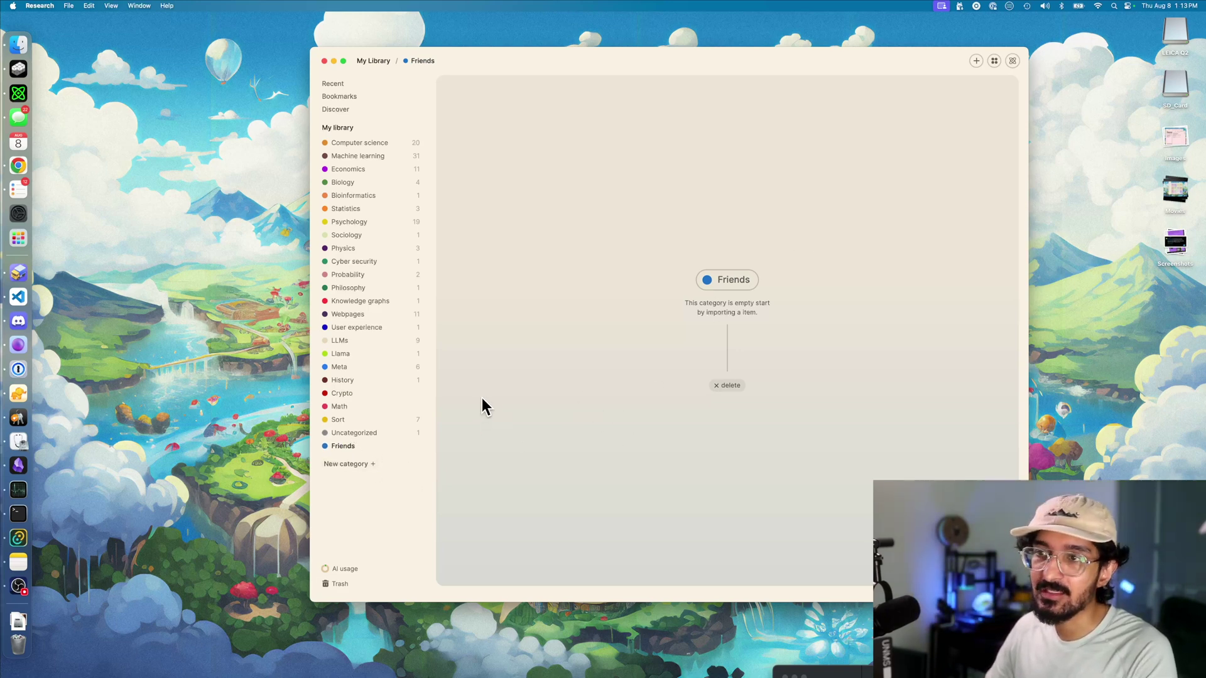
Step through Computer science, Machine learning, Economics and Psychology, ending on Philosophy
left_click(365, 144)
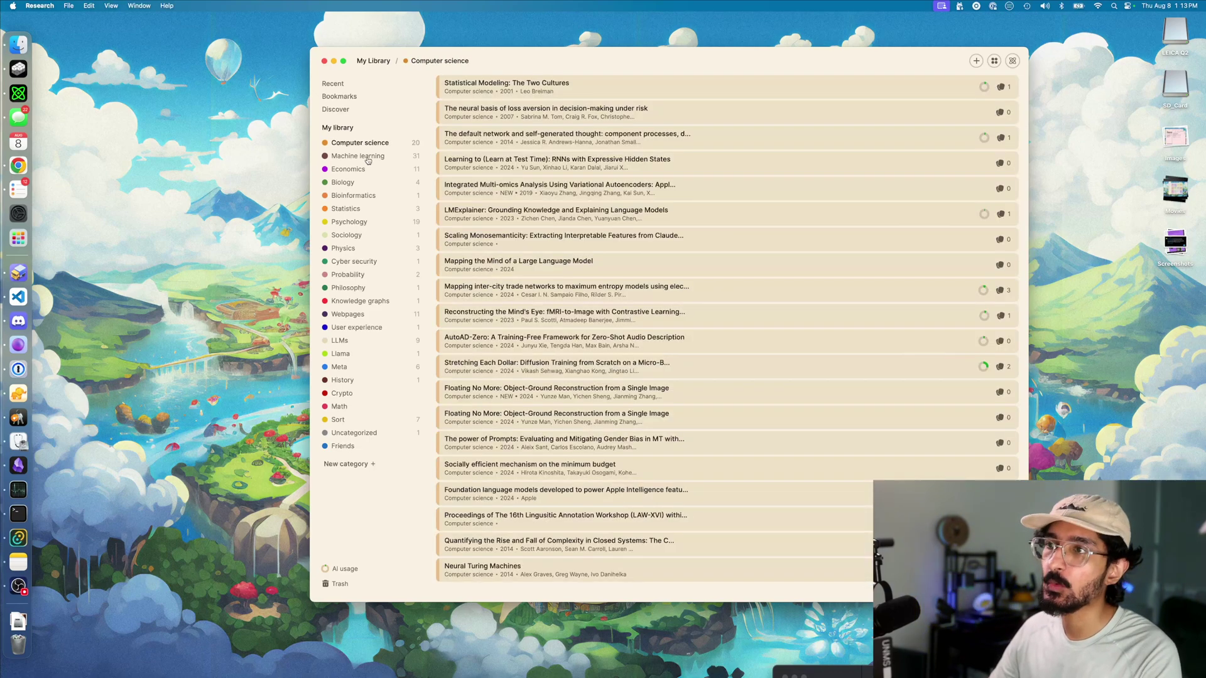
left_click(367, 157)
left_click(365, 169)
left_click(363, 223)
left_click(358, 288)
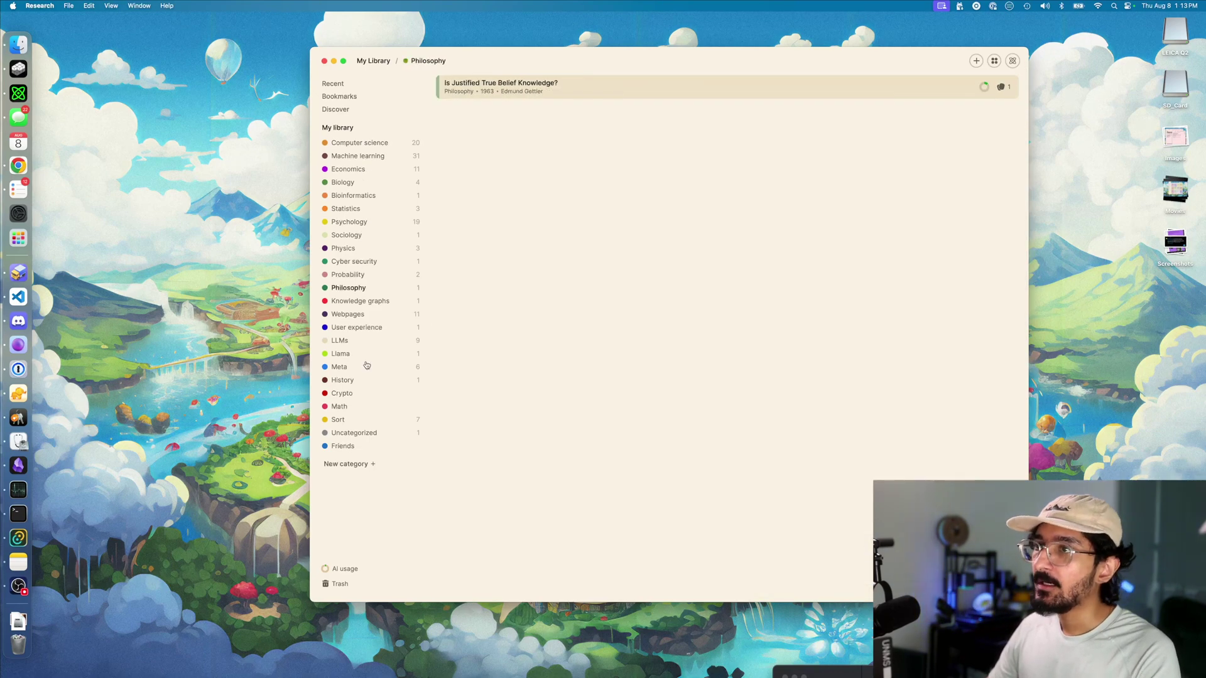
left_click_drag(854, 74, 875, 69)
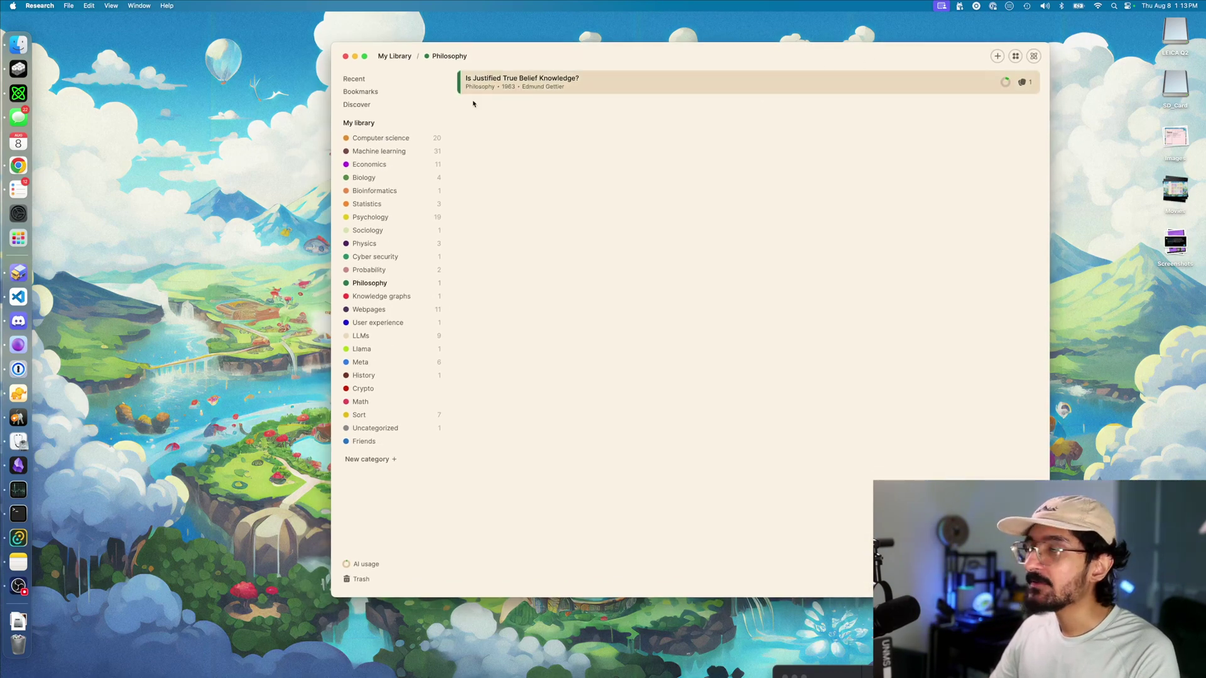